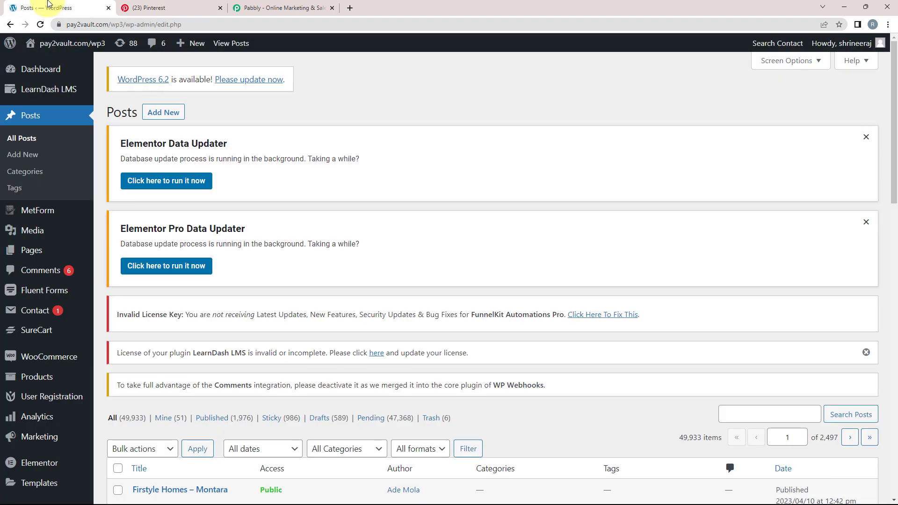
{"action": "left_click", "coordinate": [143, 7]}
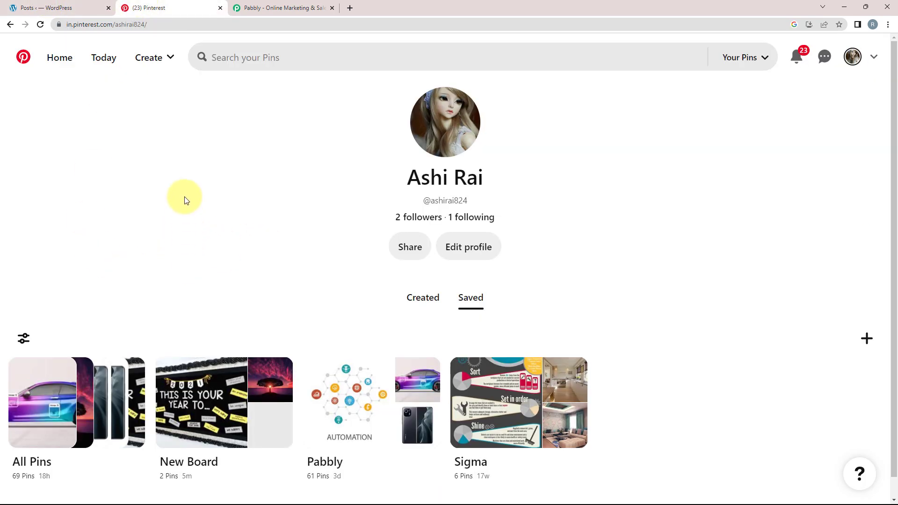
{"action": "left_click", "coordinate": [57, 7]}
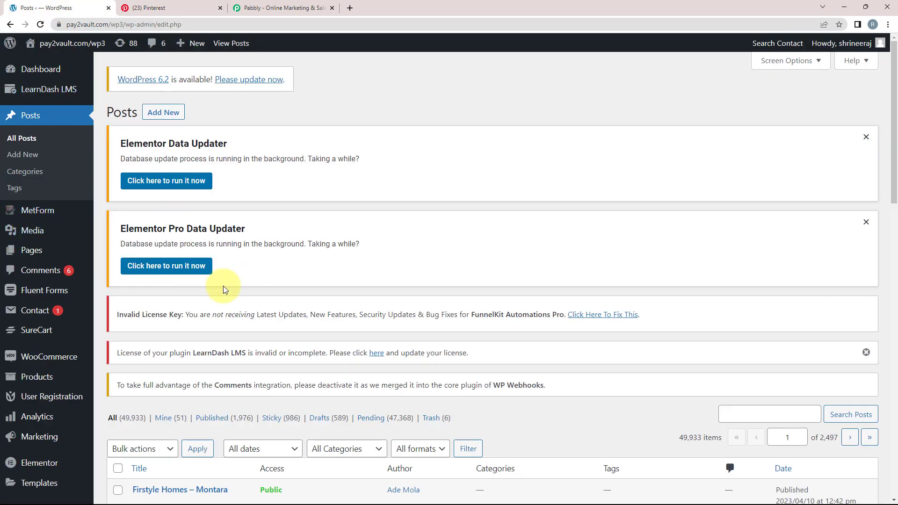
{"action": "left_click", "coordinate": [181, 4]}
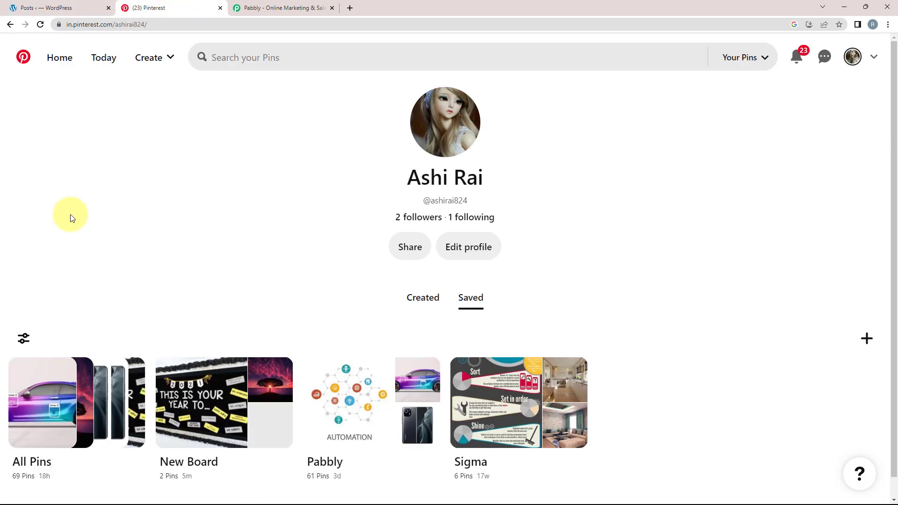
- Switch to the Pabbly website and open Pabbly Connect from the account's list of apps
{"action": "left_click", "coordinate": [299, 8]}
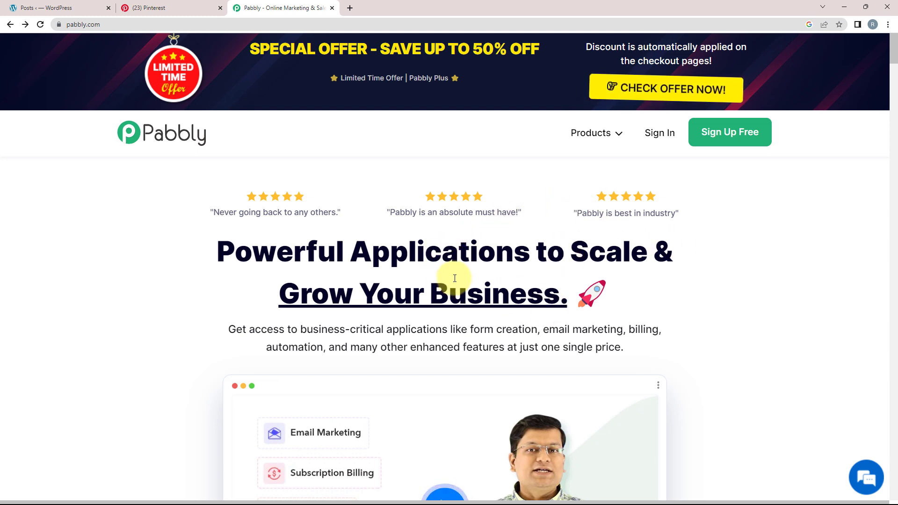
{"action": "left_click", "coordinate": [727, 136]}
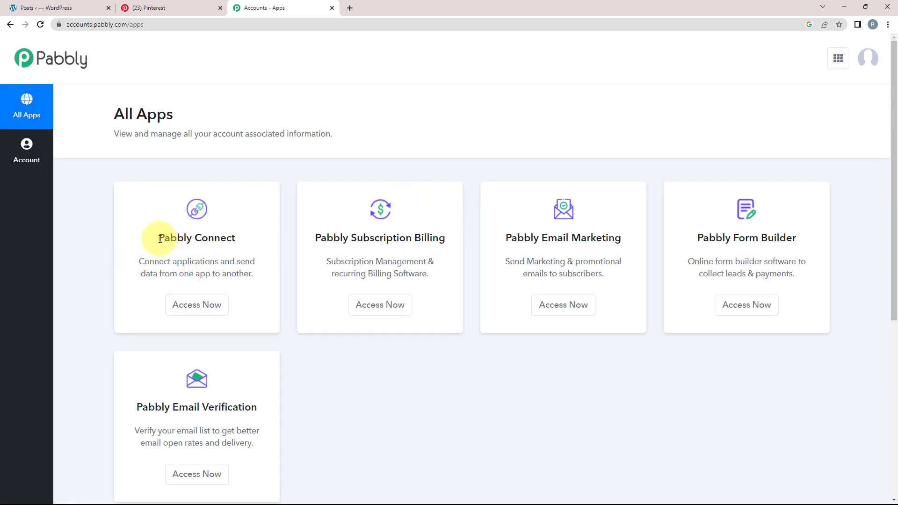
{"action": "left_click_drag", "start_coordinate": [160, 239], "coordinate": [239, 245]}
{"action": "left_click", "coordinate": [237, 228]}
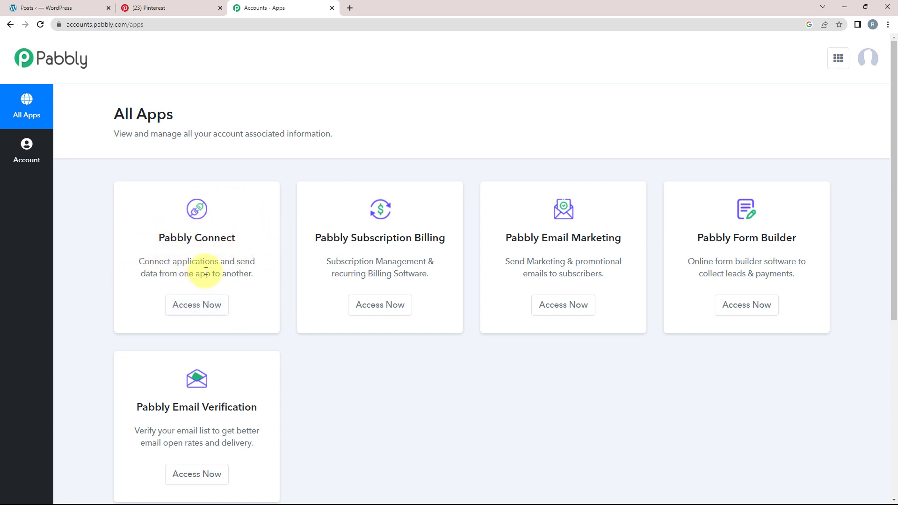
{"action": "left_click", "coordinate": [217, 237]}
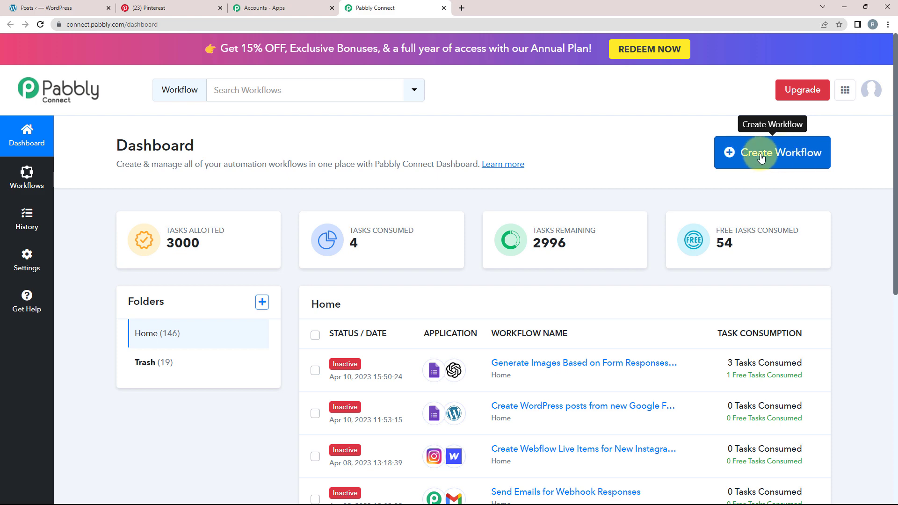
- Create a new workflow named "Share WordPress Posts on Pinterest"
{"action": "left_click", "coordinate": [775, 156]}
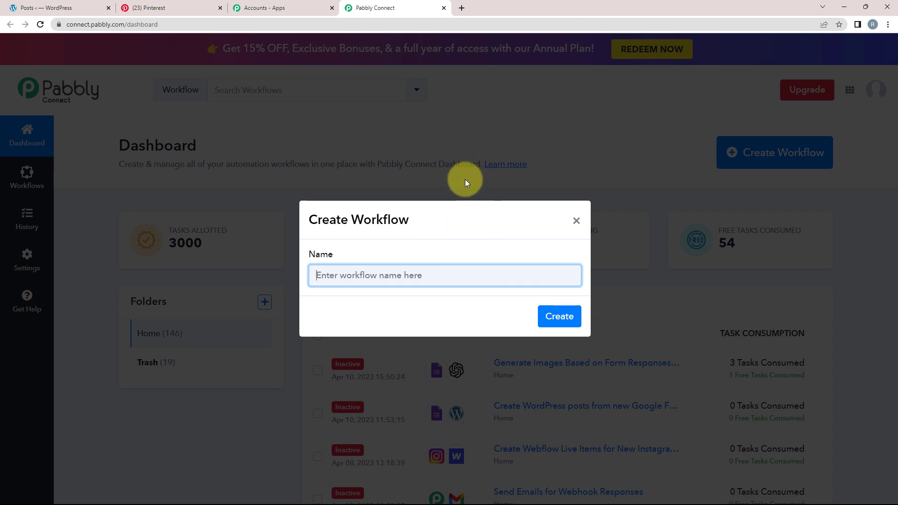
{"action": "type", "text": "Share WordPress Posts on Pinterest"}
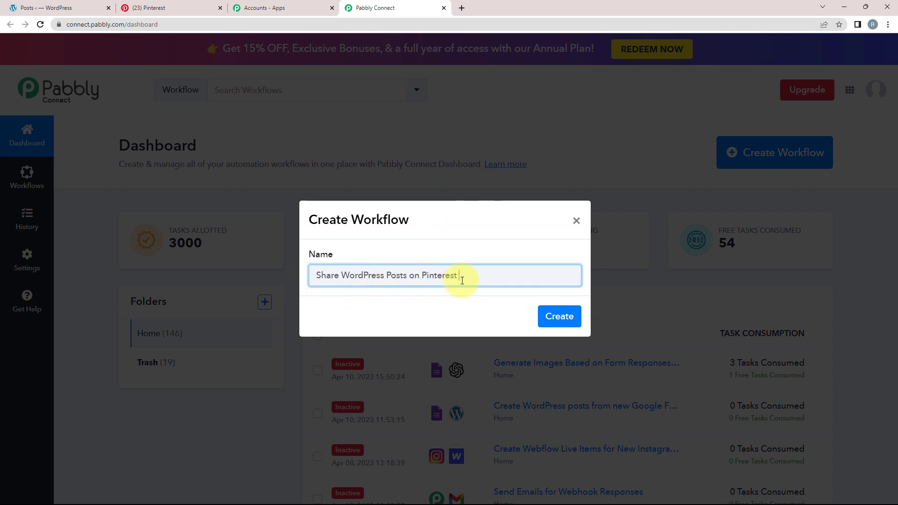
{"action": "left_click", "coordinate": [556, 317]}
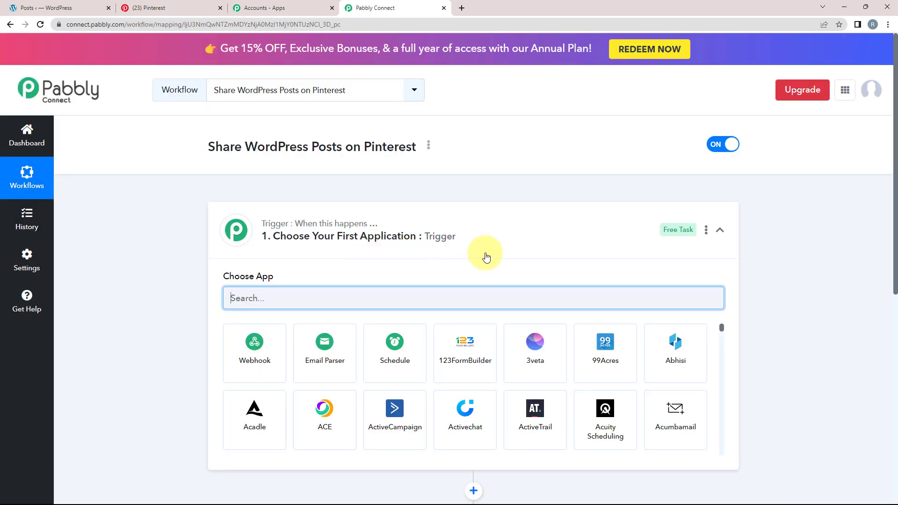
{"action": "left_click", "coordinate": [719, 231]}
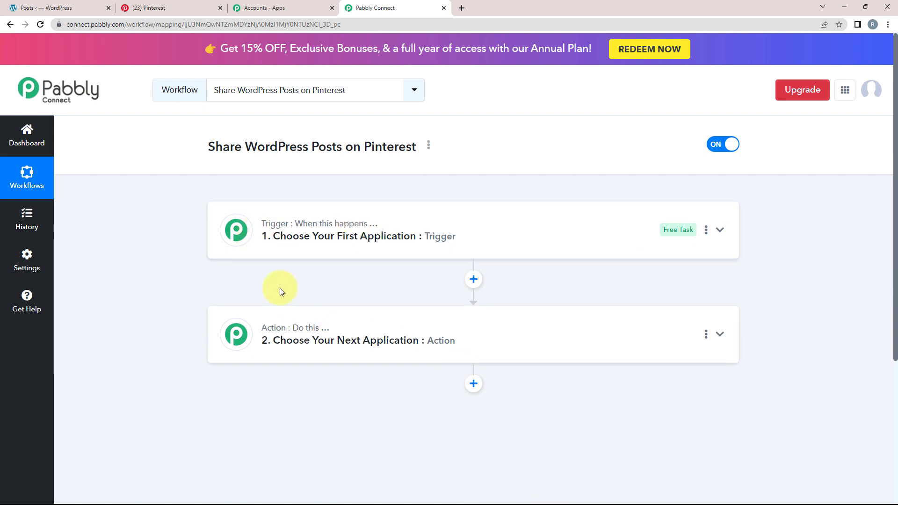
{"action": "mouse_move", "coordinate": [276, 227]}
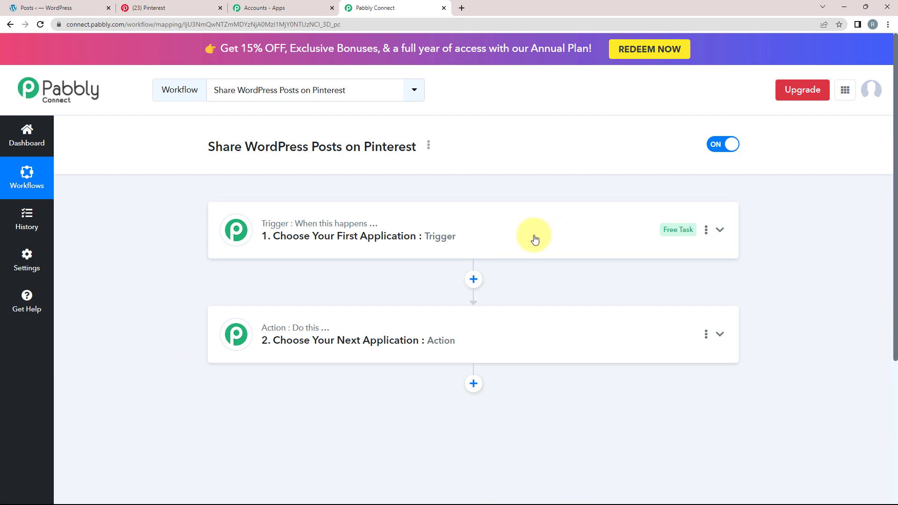
{"action": "mouse_move", "coordinate": [326, 231]}
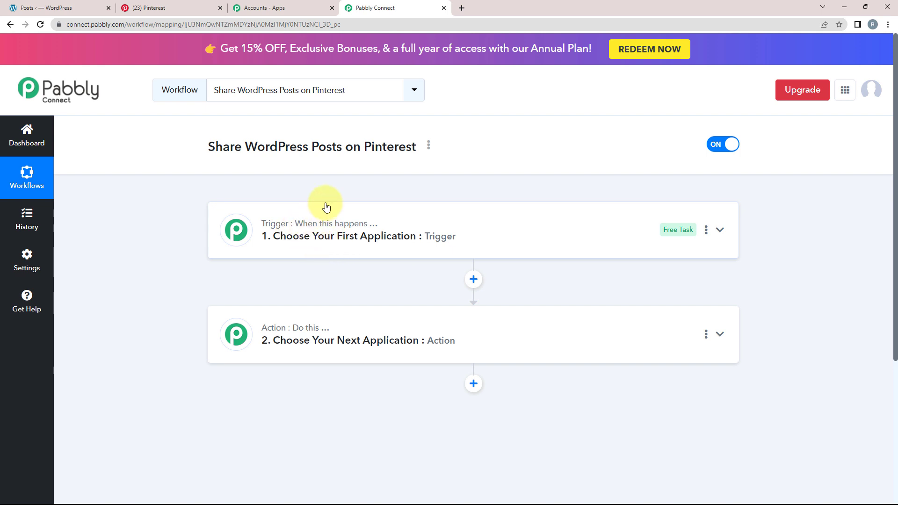
{"action": "mouse_move", "coordinate": [313, 333]}
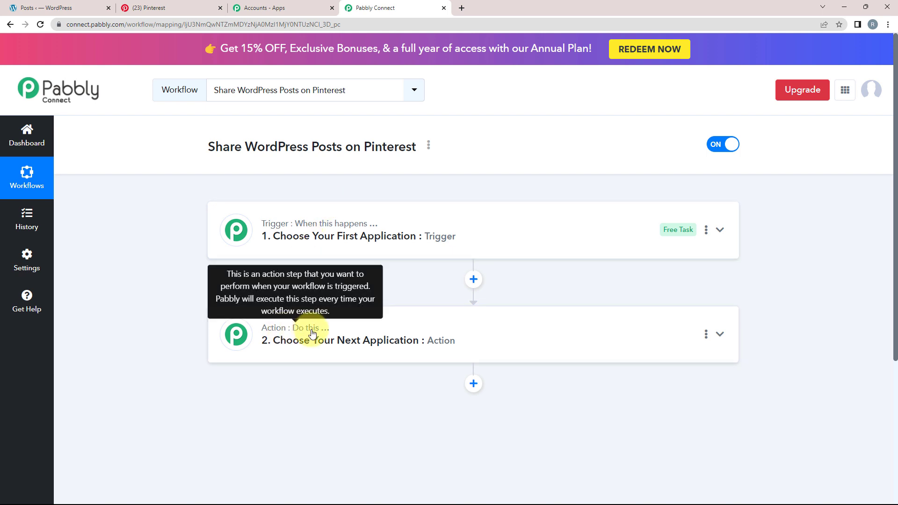
- Set the workflow's trigger app to WordPress with New Post Published as the trigger event
{"action": "left_click", "coordinate": [281, 234]}
{"action": "left_click", "coordinate": [278, 299]}
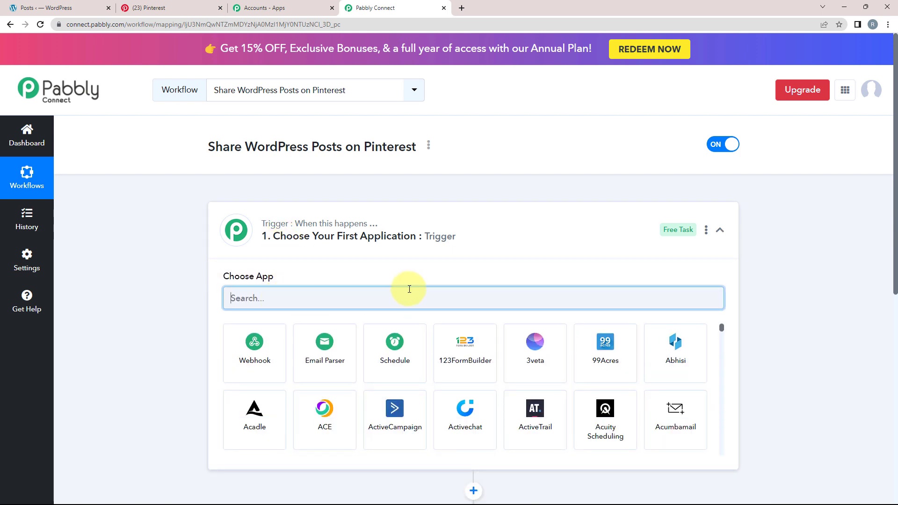
{"action": "type", "text": "word"}
{"action": "left_click", "coordinate": [231, 360]}
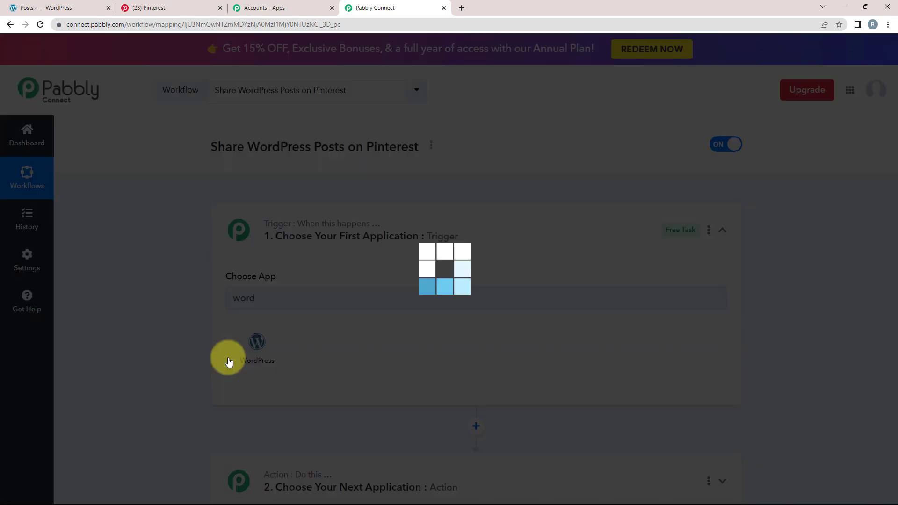
{"action": "left_click", "coordinate": [250, 346]}
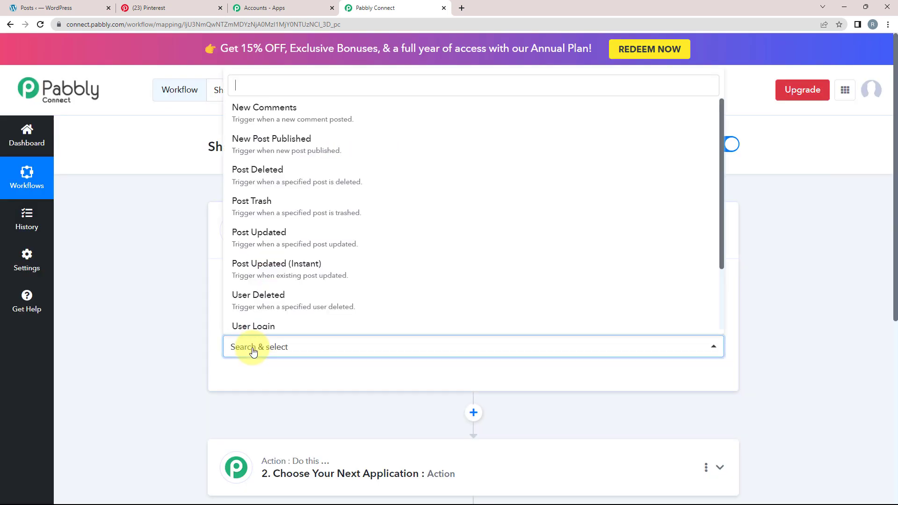
{"action": "left_click", "coordinate": [253, 151]}
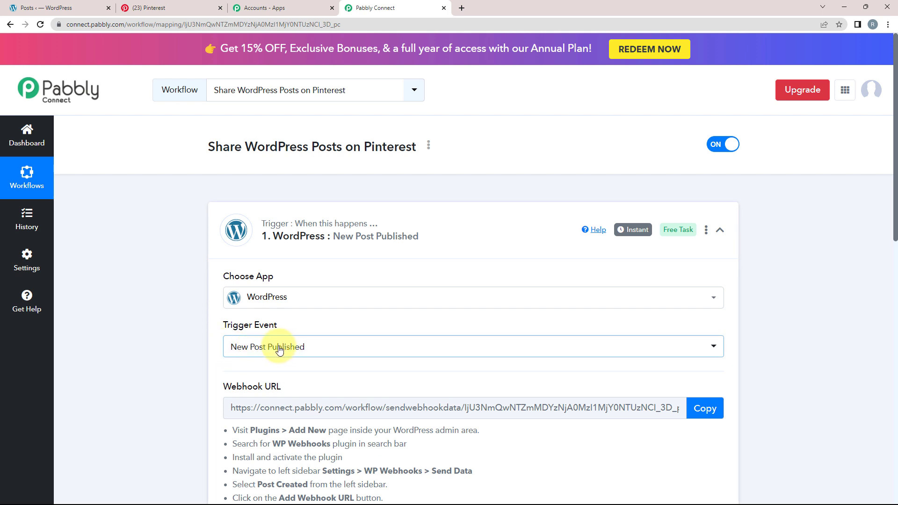
- Copy the WordPress trigger's webhook URL and read the setup instructions listed below it
{"action": "mouse_move", "coordinate": [640, 239]}
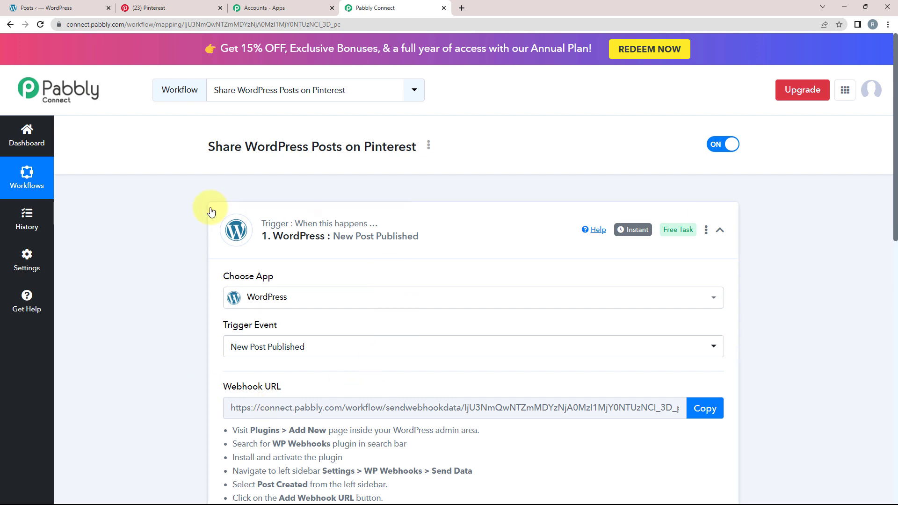
{"action": "scroll", "coordinate": [131, 349], "scroll_direction": "down", "scroll_amount": 4}
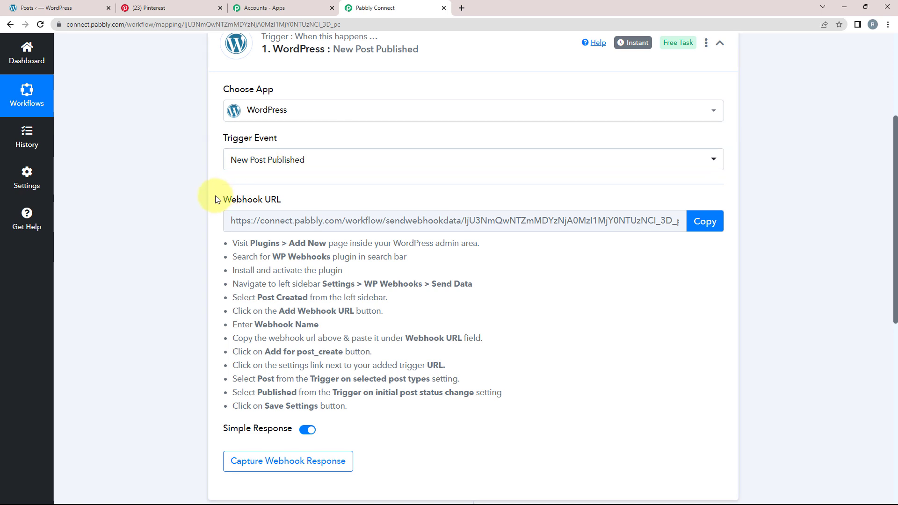
{"action": "mouse_move", "coordinate": [225, 200]}
{"action": "left_click_drag", "start_coordinate": [224, 200], "coordinate": [294, 196]}
{"action": "left_click", "coordinate": [248, 235]}
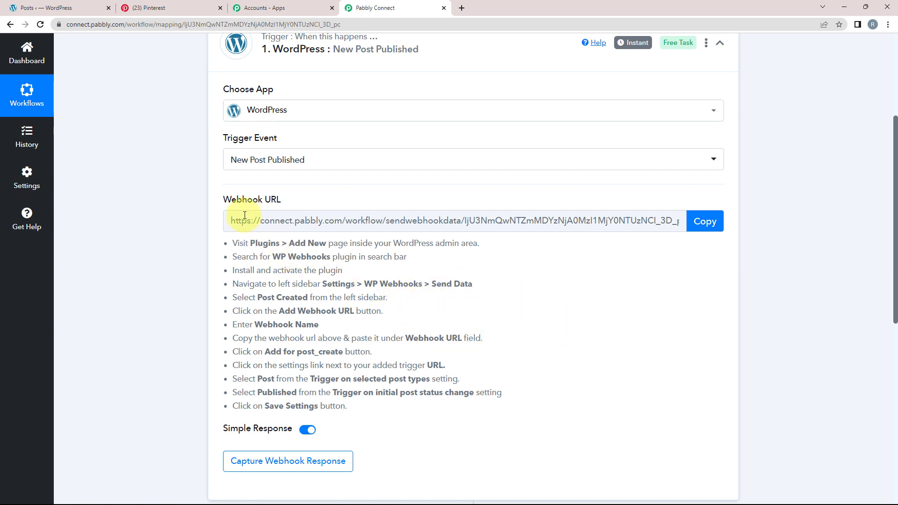
{"action": "mouse_move", "coordinate": [227, 204]}
{"action": "left_click", "coordinate": [705, 221]}
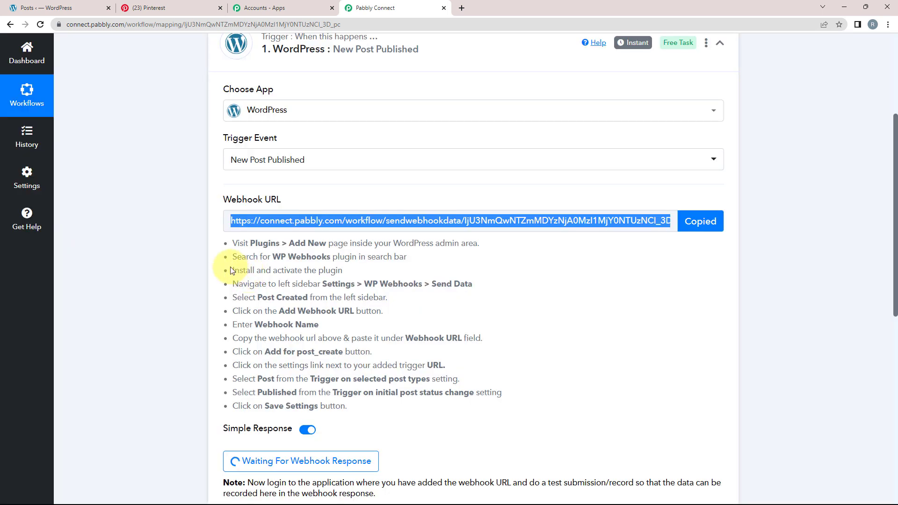
{"action": "left_click_drag", "start_coordinate": [234, 242], "coordinate": [391, 413]}
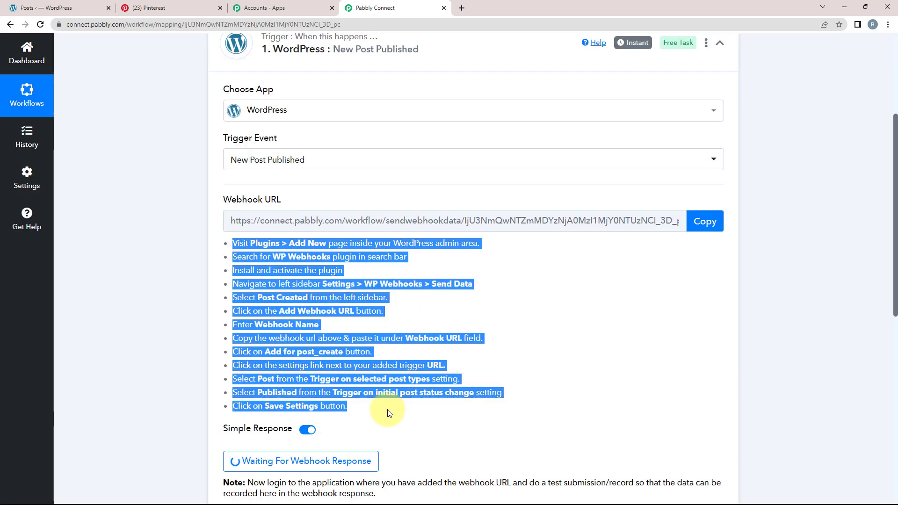
{"action": "left_click", "coordinate": [636, 329]}
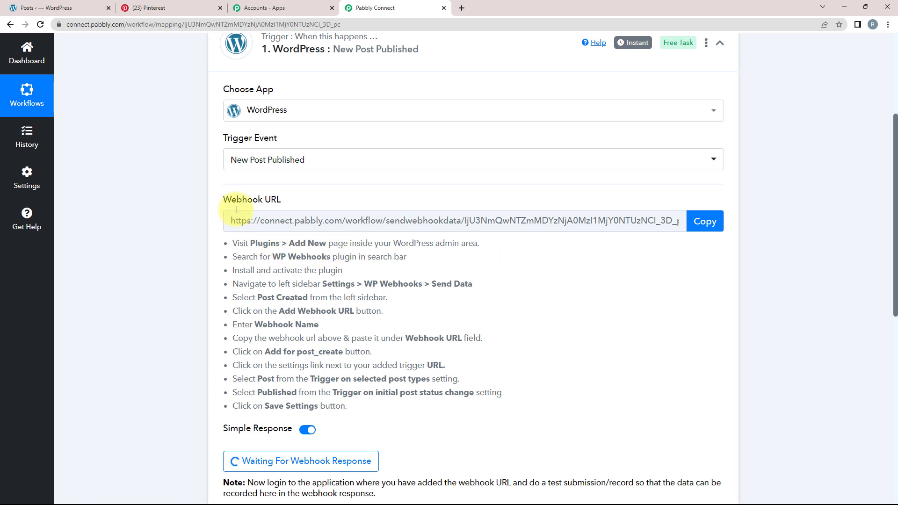
{"action": "mouse_move", "coordinate": [256, 207]}
- Switch to the WordPress admin, search for new plugins matching "wp WEBHOOK" and view the details of the WP Webhooks plugin
{"action": "left_click", "coordinate": [29, 6]}
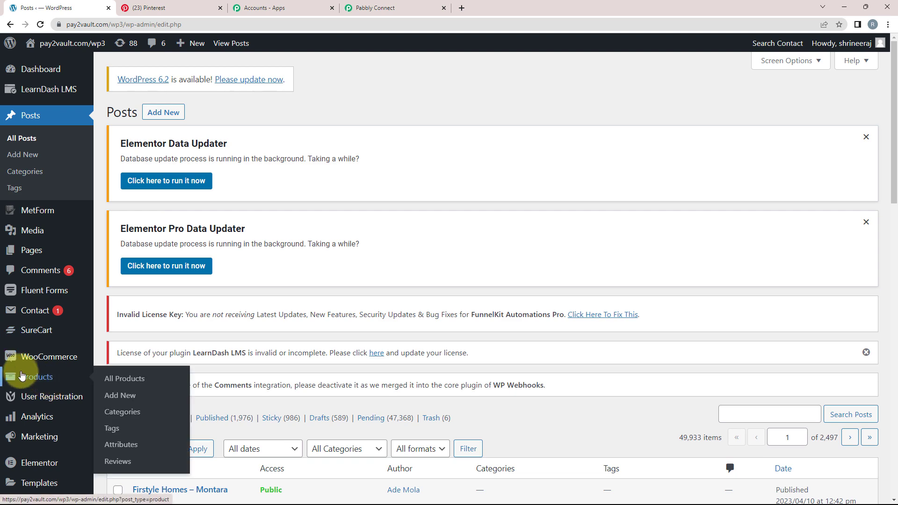
{"action": "scroll", "coordinate": [16, 381], "scroll_direction": "down", "scroll_amount": 5}
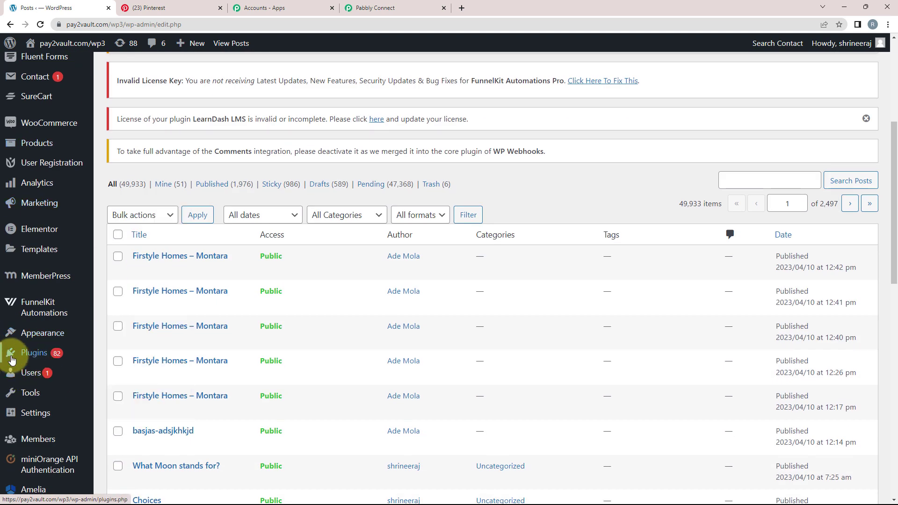
{"action": "left_click", "coordinate": [33, 355]}
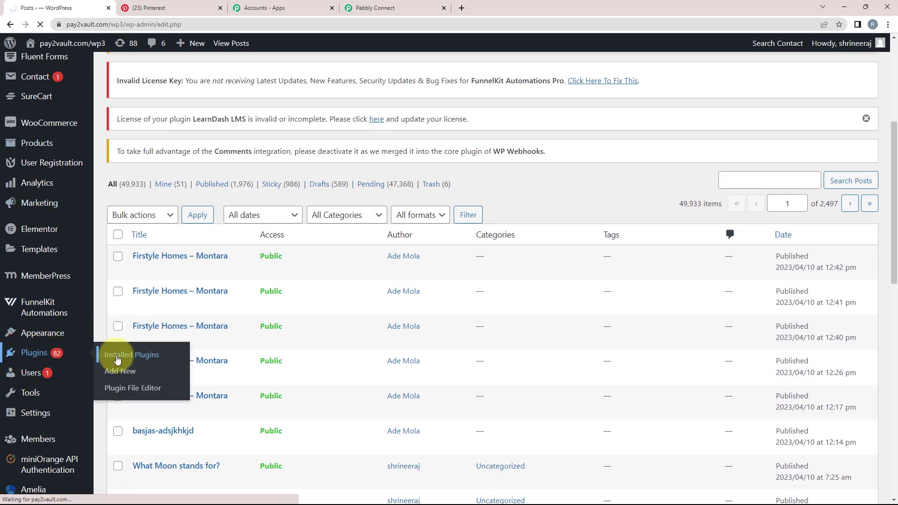
{"action": "left_click", "coordinate": [114, 375]}
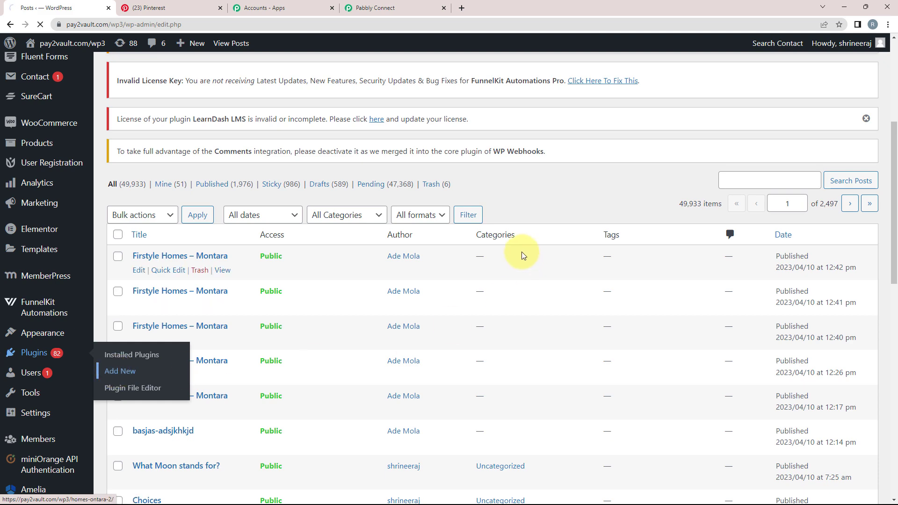
{"action": "left_click", "coordinate": [816, 250]}
{"action": "left_click", "coordinate": [783, 275]}
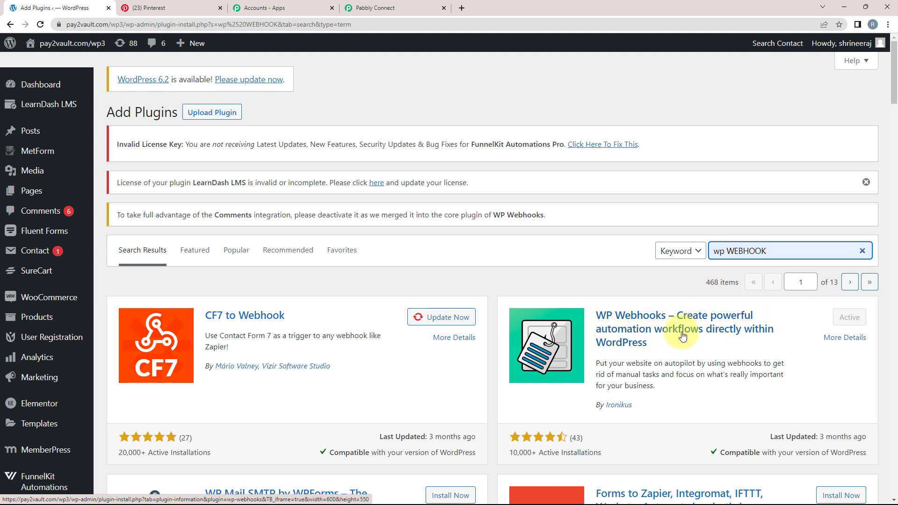
{"action": "left_click", "coordinate": [606, 316]}
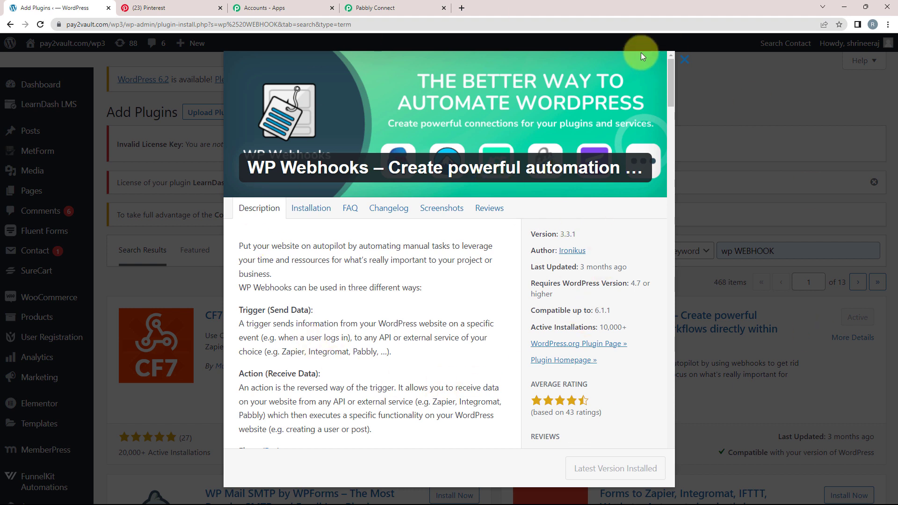
{"action": "left_click", "coordinate": [678, 66]}
- Open the WP Webhooks settings page in the WordPress admin
{"action": "mouse_move", "coordinate": [2, 228]}
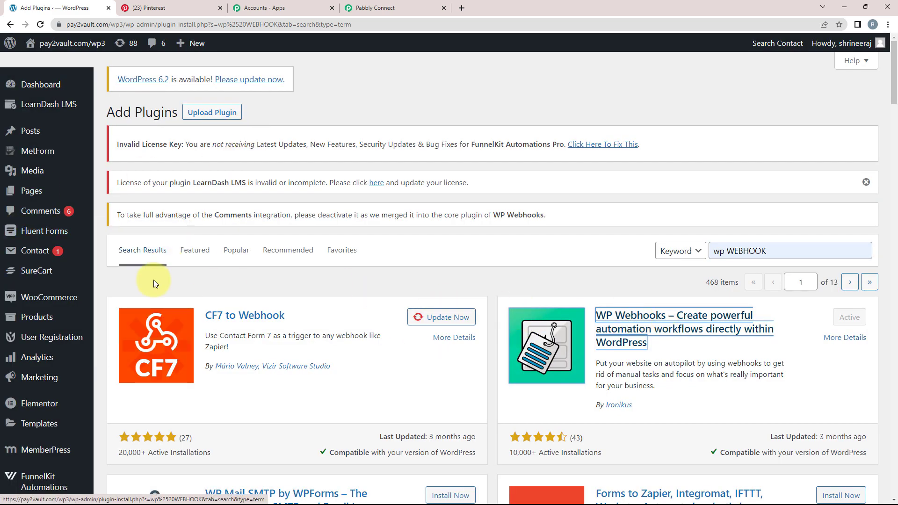
{"action": "scroll", "coordinate": [26, 350], "scroll_direction": "down", "scroll_amount": 5}
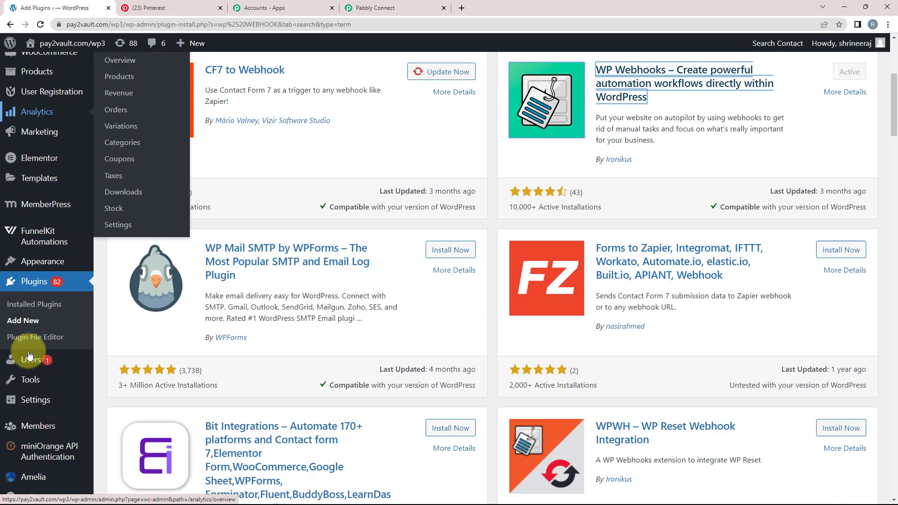
{"action": "scroll", "coordinate": [29, 355], "scroll_direction": "down", "scroll_amount": 1}
{"action": "mouse_move", "coordinate": [41, 395]}
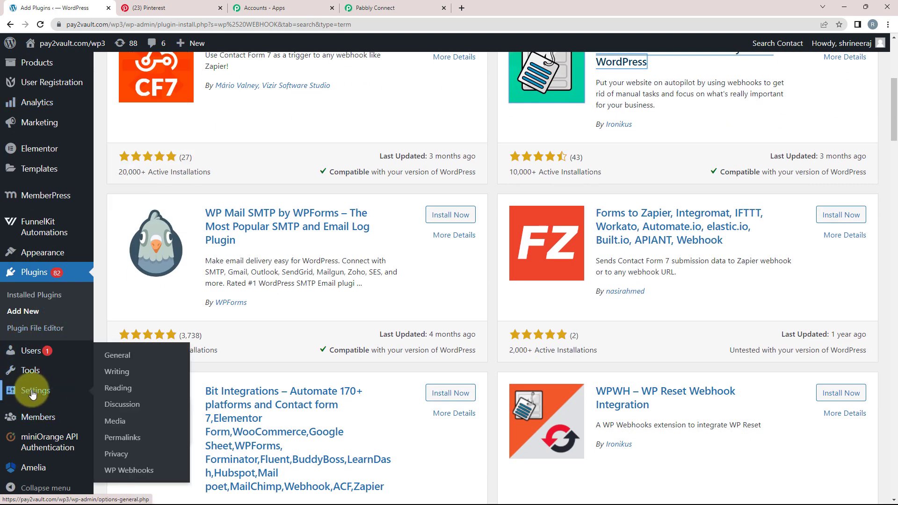
{"action": "left_click", "coordinate": [132, 470]}
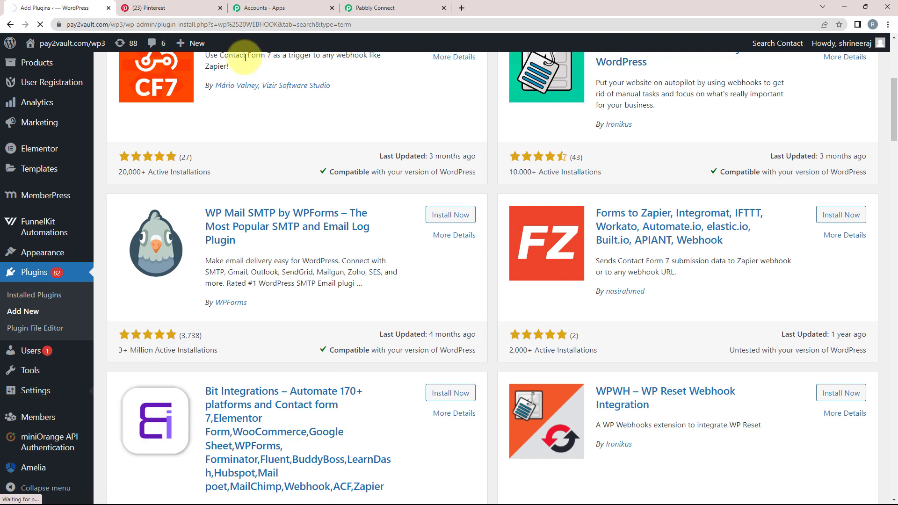
{"action": "scroll", "coordinate": [126, 375], "scroll_direction": "down", "scroll_amount": 4}
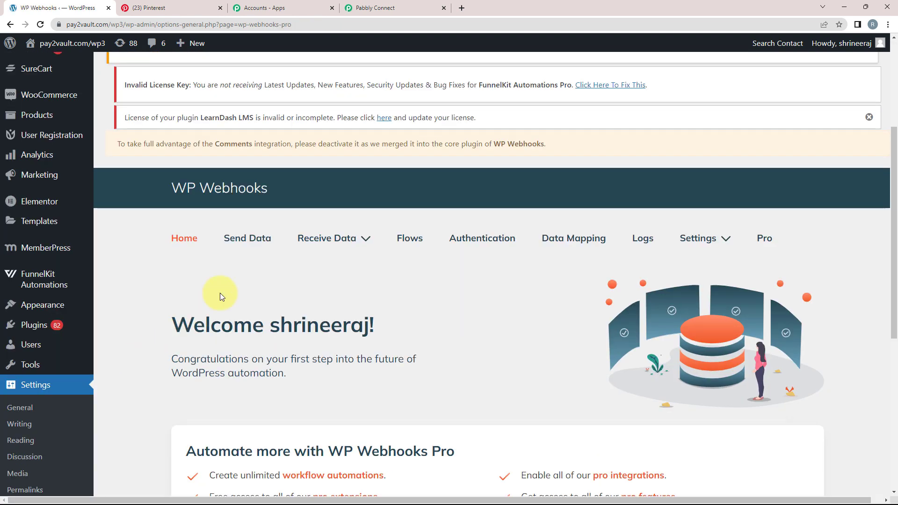
- Open the Send Data page of WP Webhooks and select the WordPress "Post created" trigger
{"action": "left_click", "coordinate": [234, 245]}
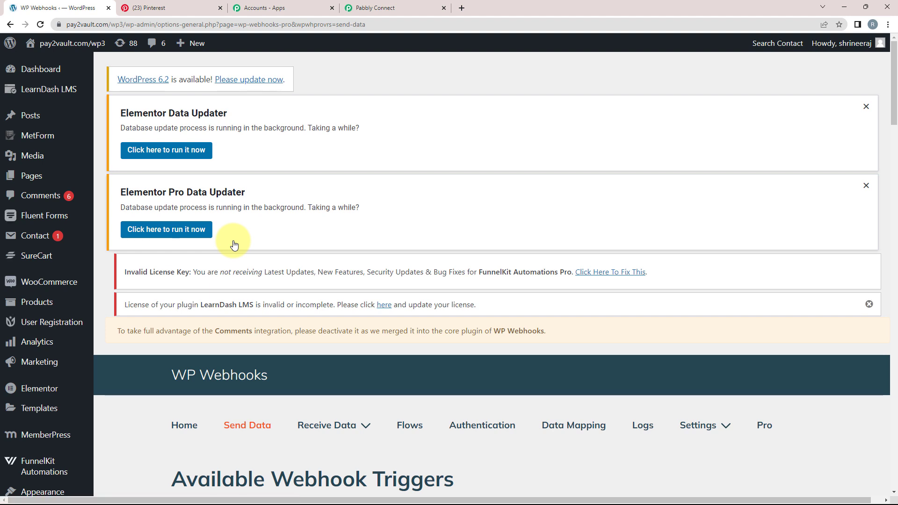
{"action": "scroll", "coordinate": [234, 248], "scroll_direction": "down", "scroll_amount": 4}
{"action": "scroll", "coordinate": [136, 455], "scroll_direction": "down", "scroll_amount": 4}
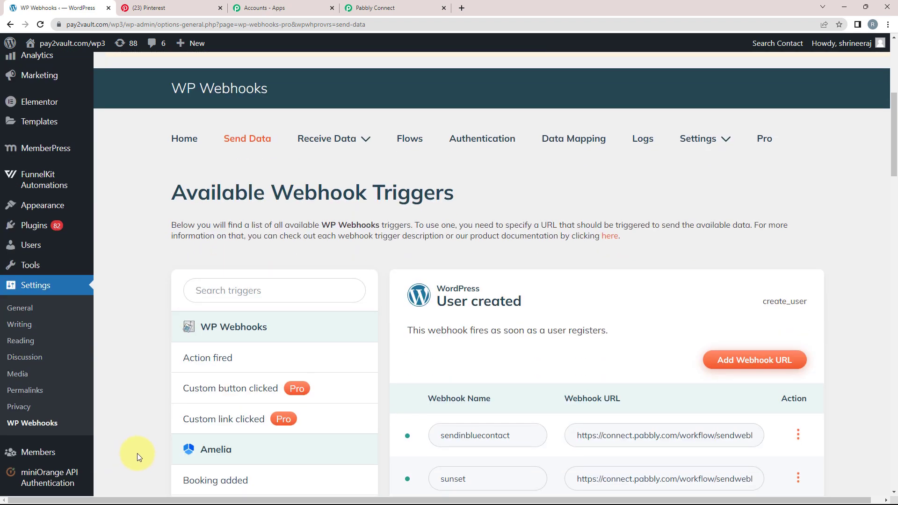
{"action": "scroll", "coordinate": [137, 345], "scroll_direction": "down", "scroll_amount": 10}
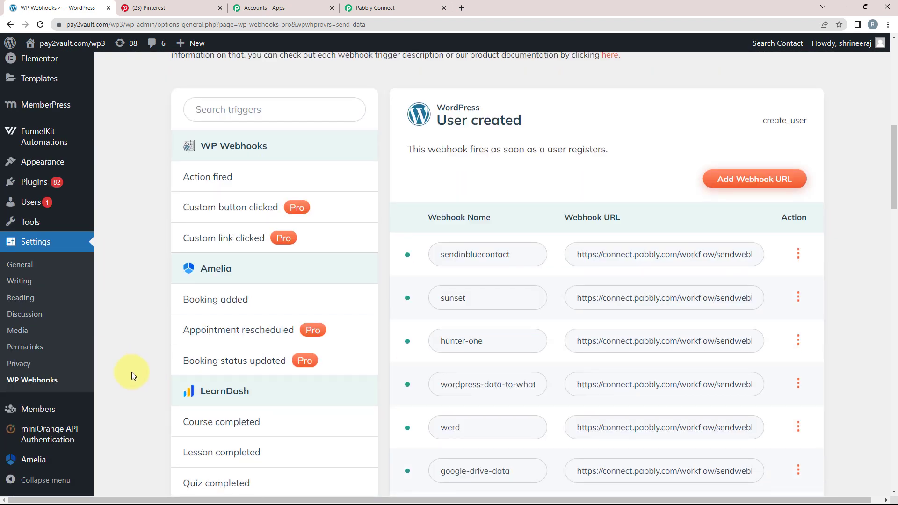
{"action": "scroll", "coordinate": [133, 347], "scroll_direction": "down", "scroll_amount": 2}
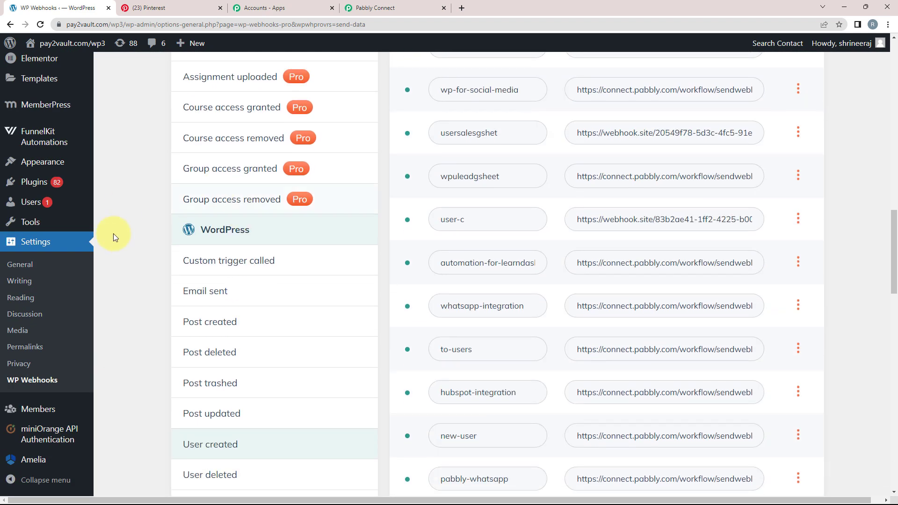
{"action": "double_click", "coordinate": [206, 231]}
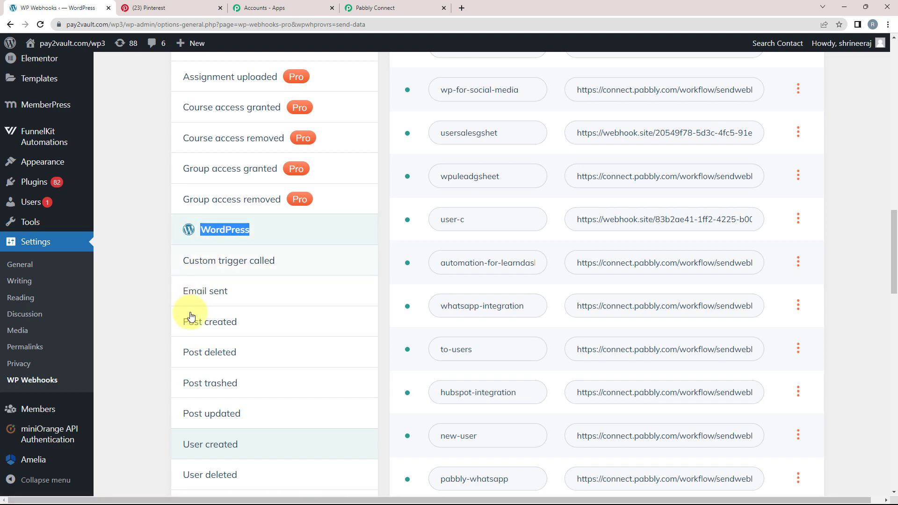
{"action": "left_click", "coordinate": [233, 329]}
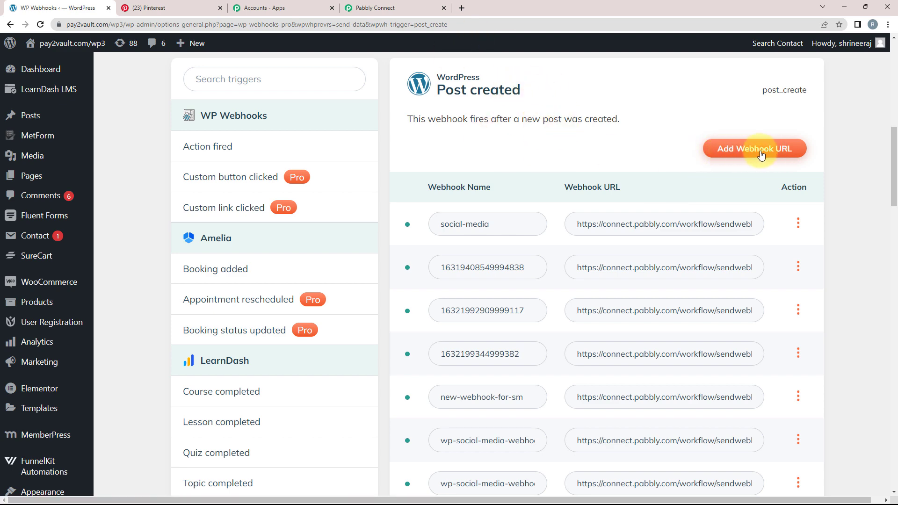
- Start adding a webhook URL for the Post created trigger and name the webhook "Pinterest pins"
{"action": "left_click", "coordinate": [722, 149]}
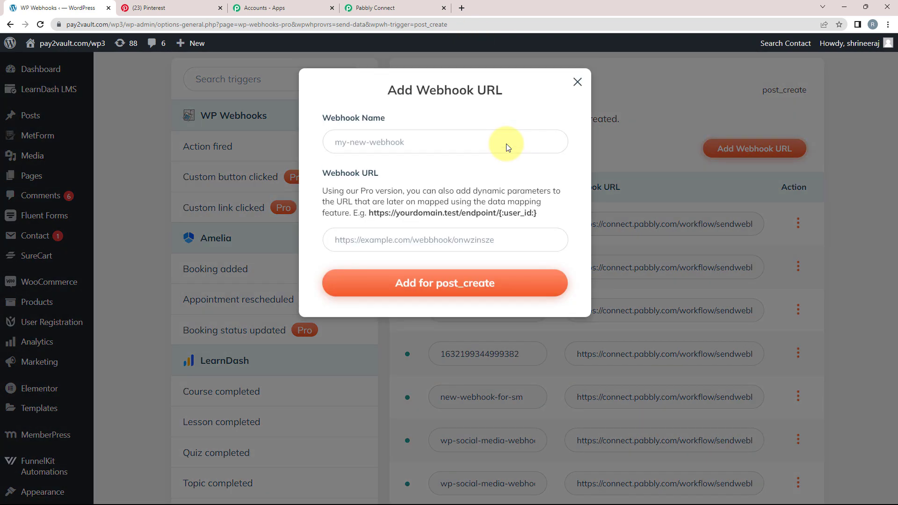
{"action": "left_click", "coordinate": [381, 144]}
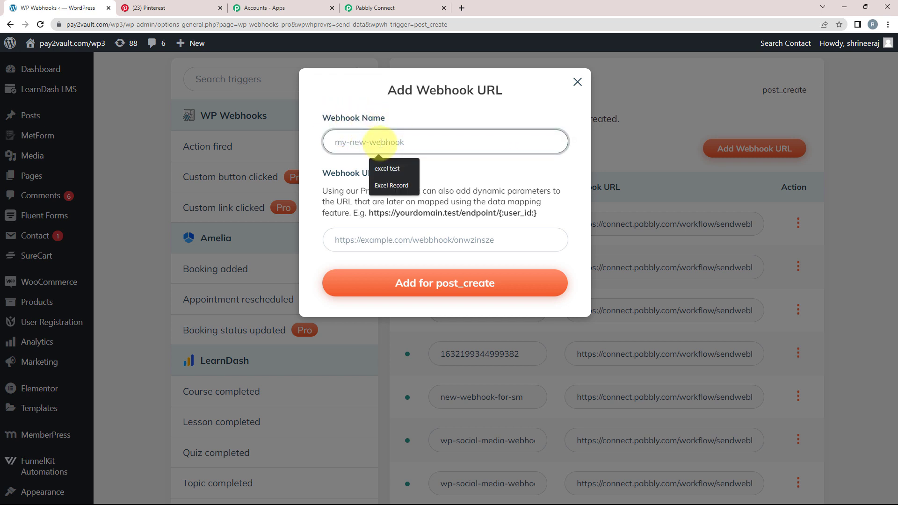
{"action": "type", "text": "Pinterest pins"}
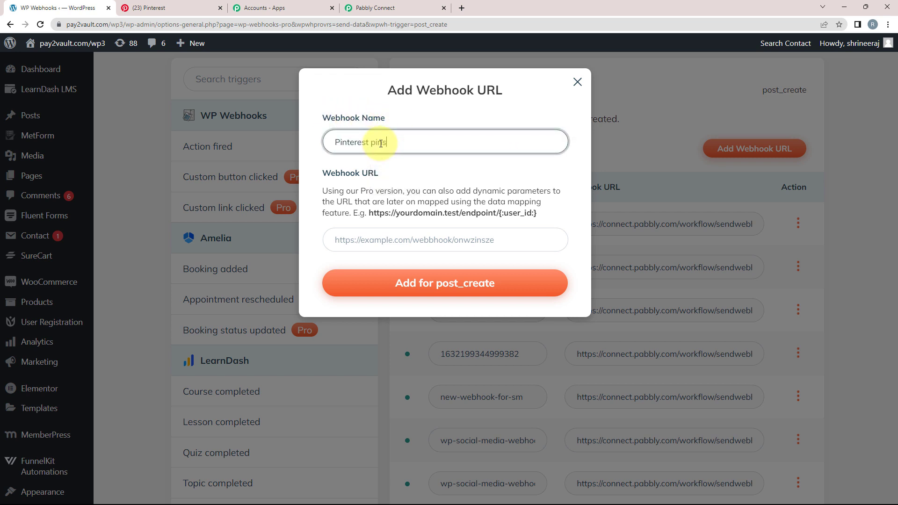
{"action": "triple_click", "coordinate": [346, 144]}
- Copy the trigger's webhook URL from Pabbly Connect, paste it as the webhook URL in WordPress and add it for post_create
{"action": "left_click", "coordinate": [343, 240]}
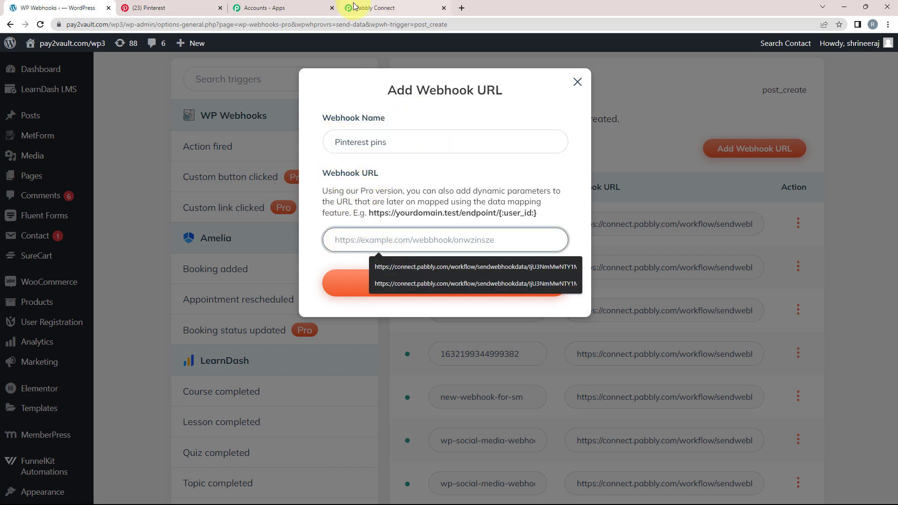
{"action": "key", "text": "ctrl+shift+Tab"}
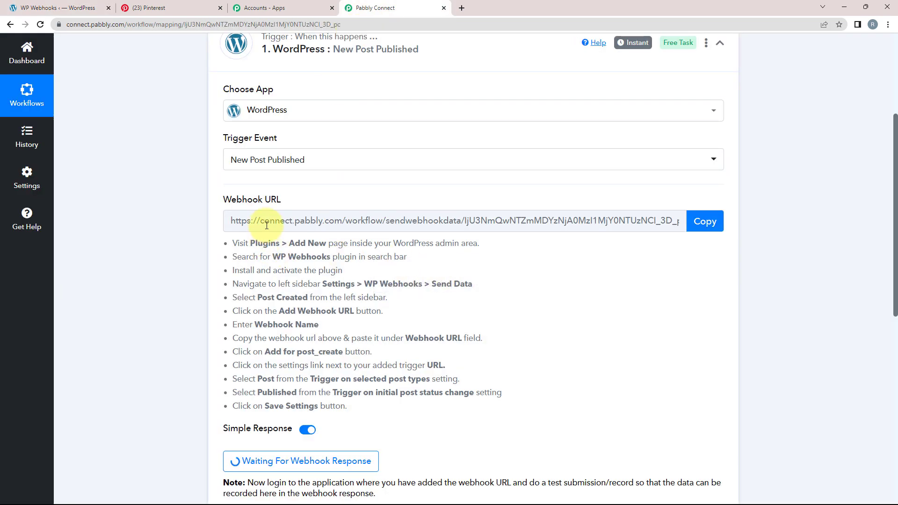
{"action": "left_click", "coordinate": [705, 222]}
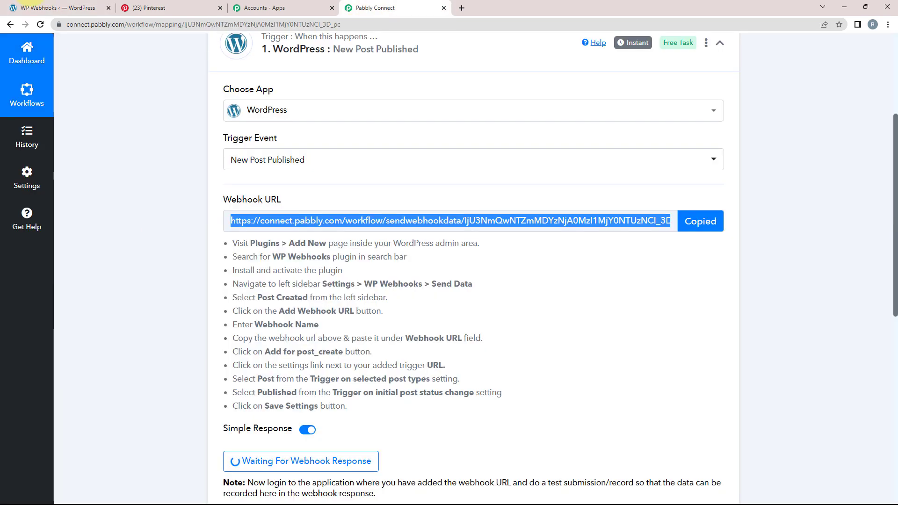
{"action": "key", "text": "ctrl+Tab"}
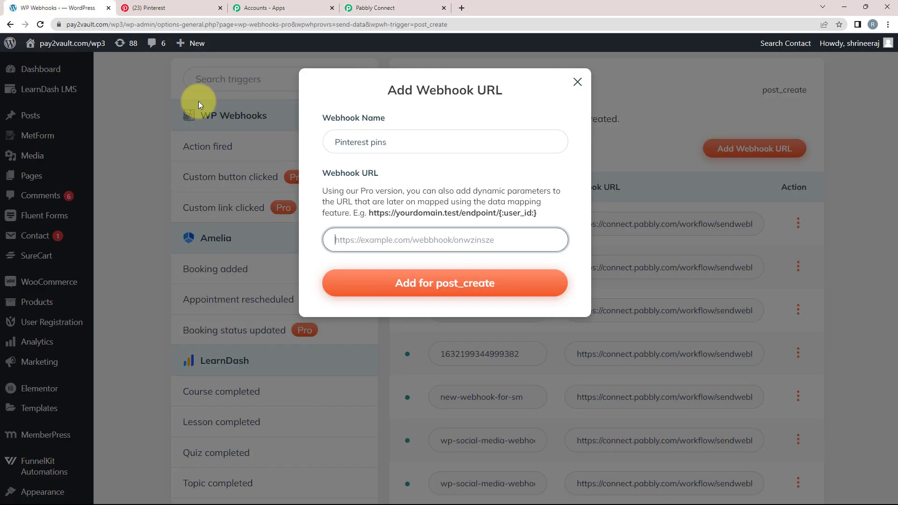
{"action": "right_click", "coordinate": [348, 238]}
{"action": "left_click", "coordinate": [361, 292]}
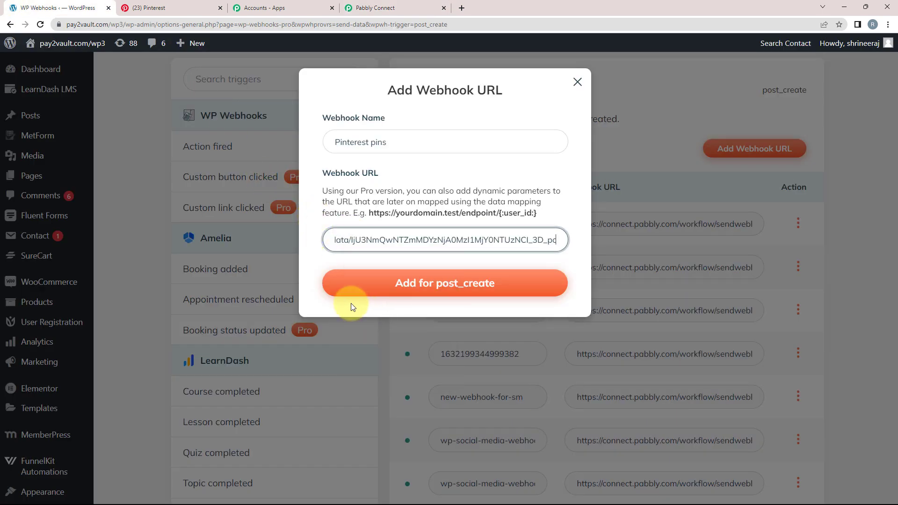
{"action": "left_click", "coordinate": [411, 283]}
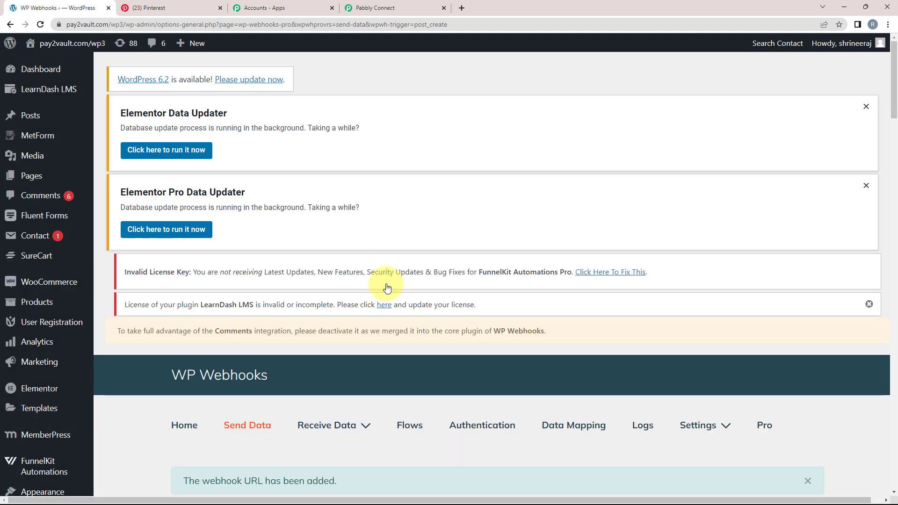
- Find the pinterest-pins webhook in the Post created list and open its action settings
{"action": "scroll", "coordinate": [152, 461], "scroll_direction": "down", "scroll_amount": 1}
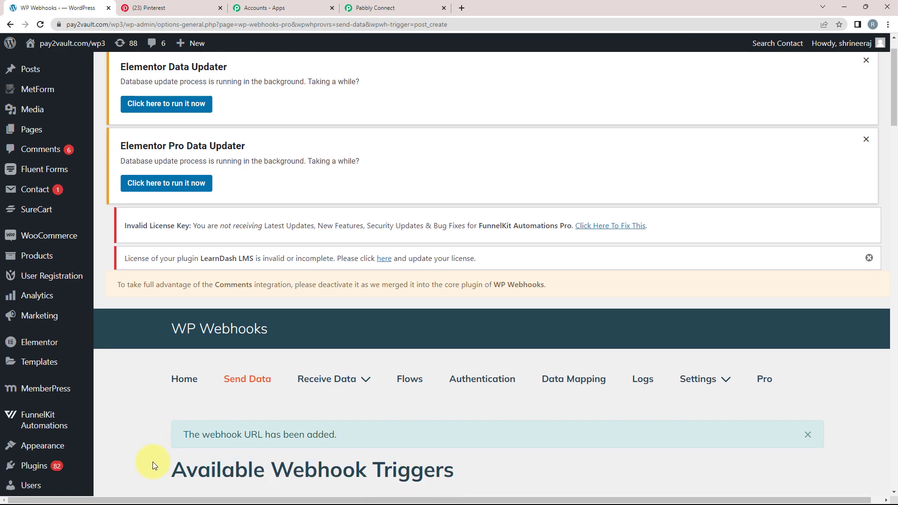
{"action": "scroll", "coordinate": [266, 434], "scroll_direction": "down", "scroll_amount": 3}
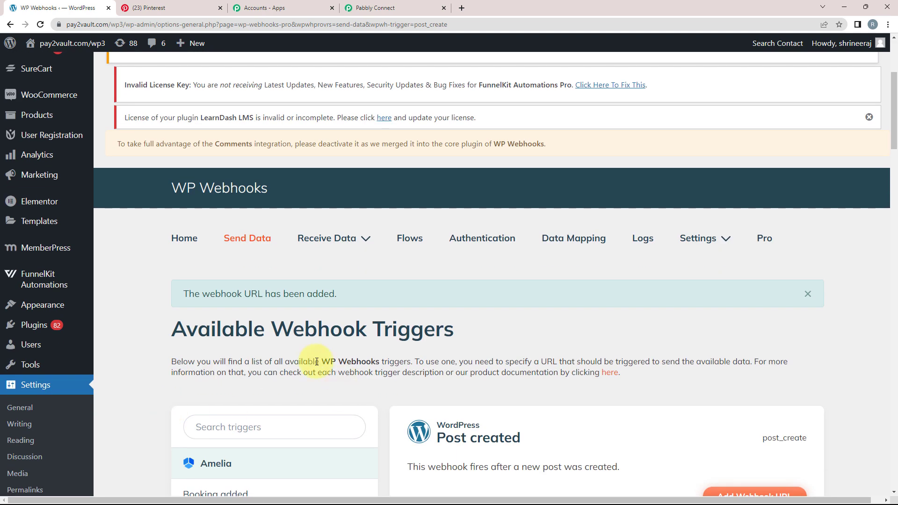
{"action": "scroll", "coordinate": [541, 380], "scroll_direction": "down", "scroll_amount": 15}
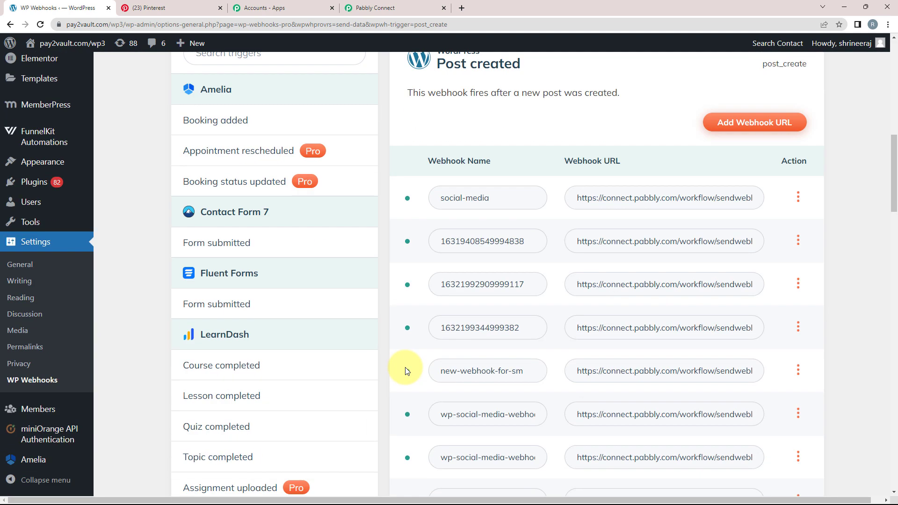
{"action": "scroll", "coordinate": [545, 270], "scroll_direction": "down", "scroll_amount": 15}
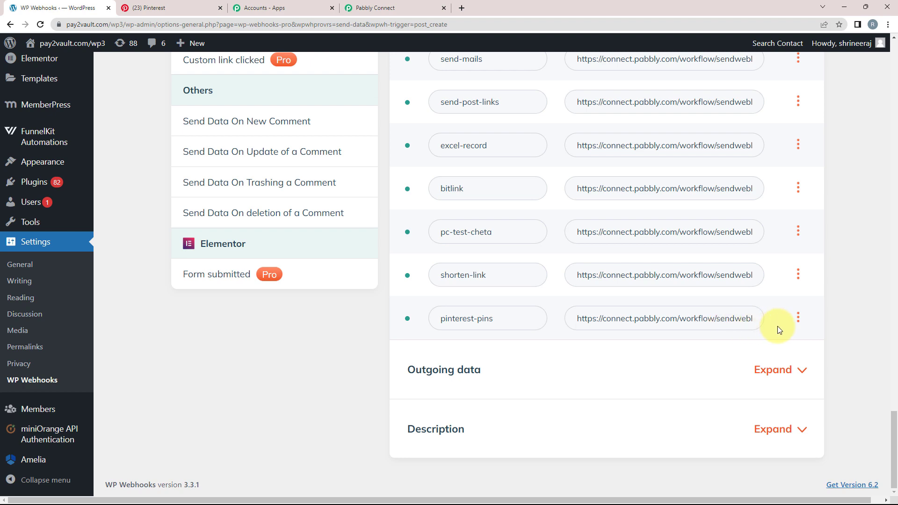
{"action": "left_click", "coordinate": [798, 320]}
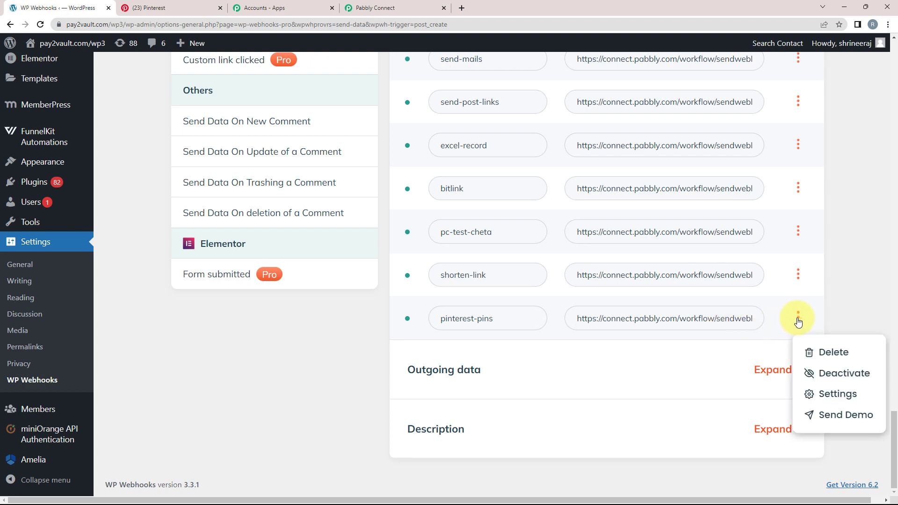
{"action": "left_click", "coordinate": [809, 394]}
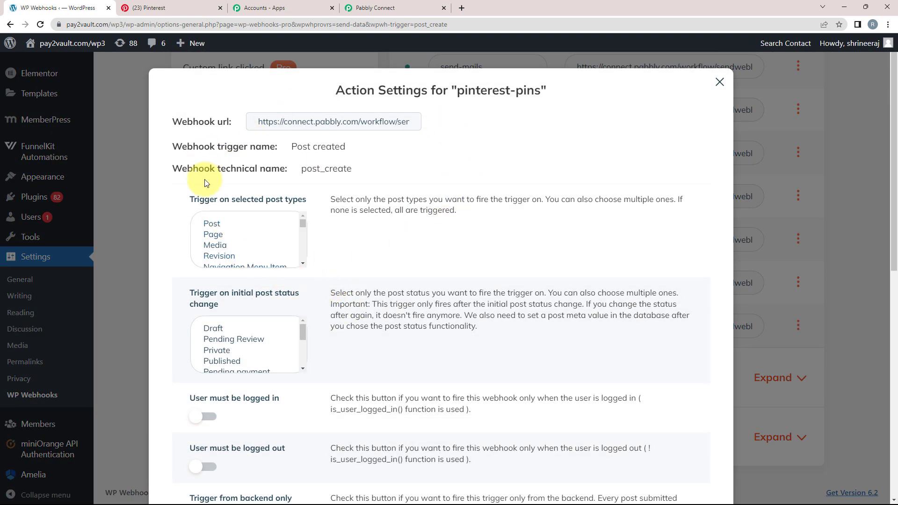
- Set the webhook to trigger on post type Post and initial post status Published, save the settings and close them
{"action": "left_click", "coordinate": [233, 223]}
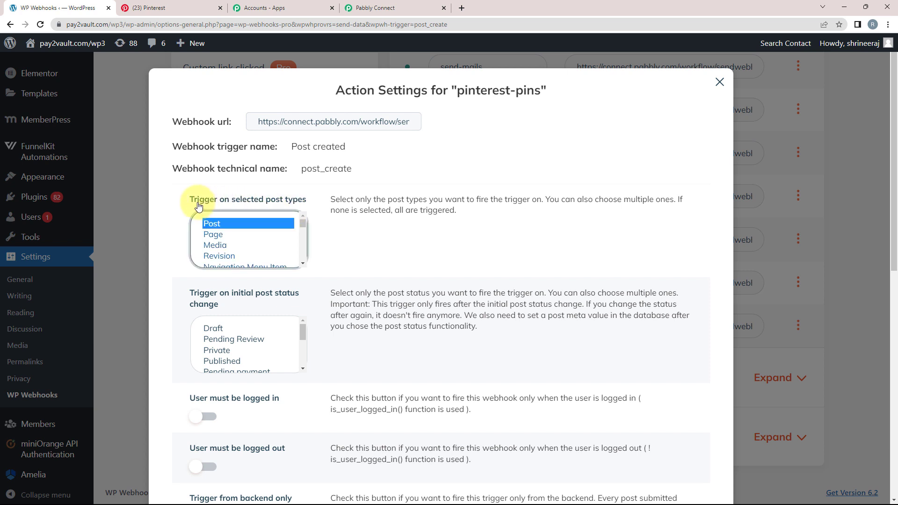
{"action": "left_click", "coordinate": [216, 361]}
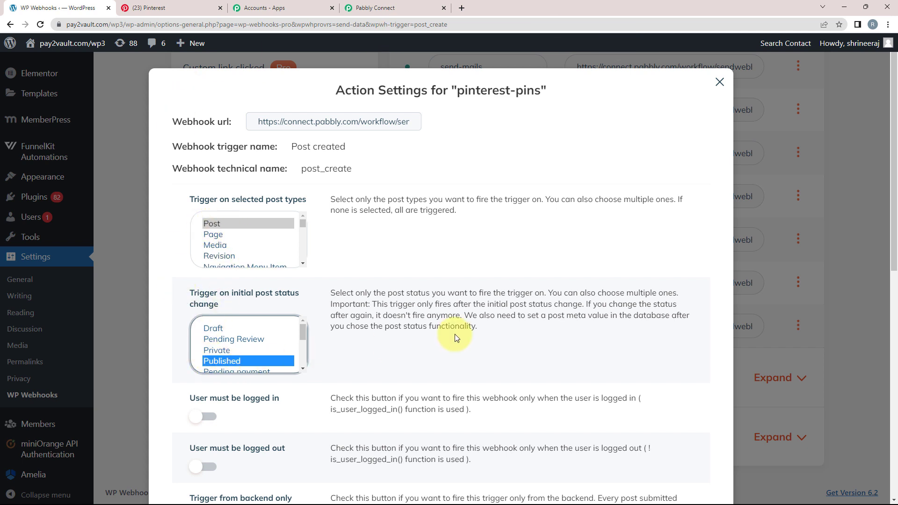
{"action": "scroll", "coordinate": [400, 320], "scroll_direction": "down", "scroll_amount": 10}
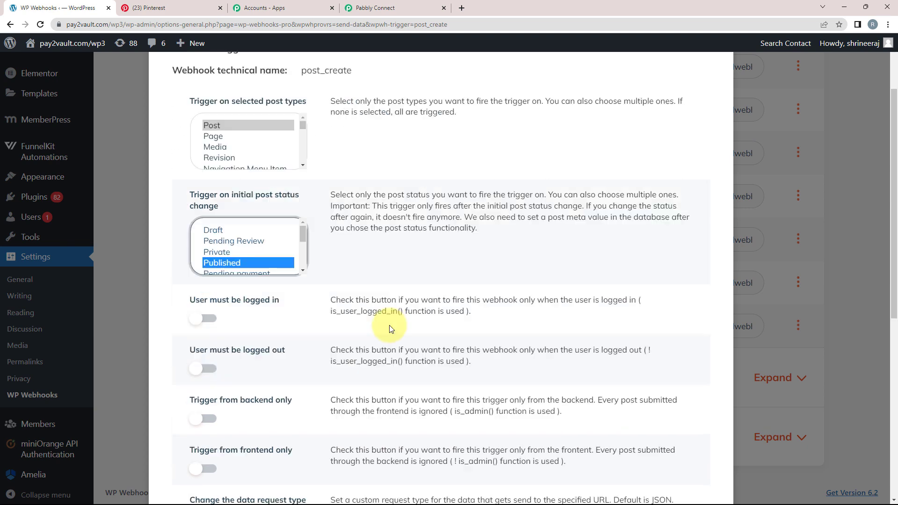
{"action": "left_click", "coordinate": [240, 440]}
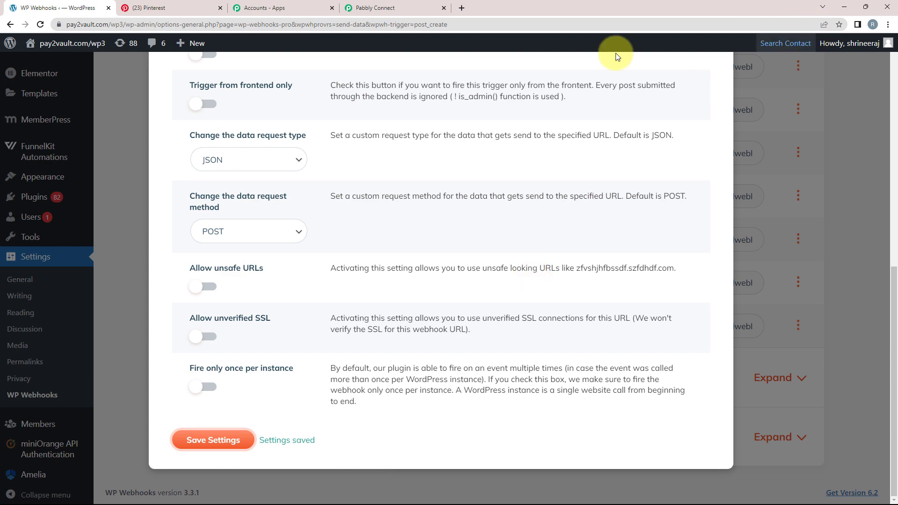
{"action": "scroll", "coordinate": [431, 210], "scroll_direction": "up", "scroll_amount": 10}
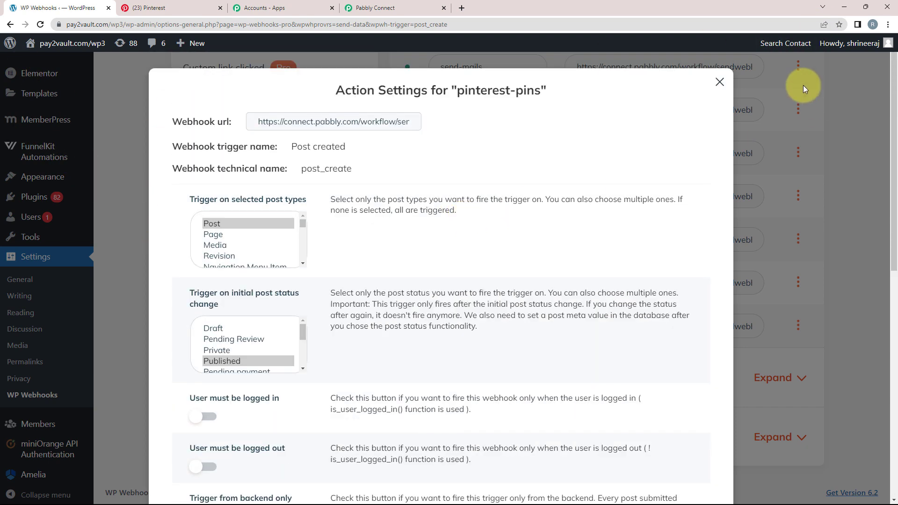
{"action": "left_click", "coordinate": [719, 82]}
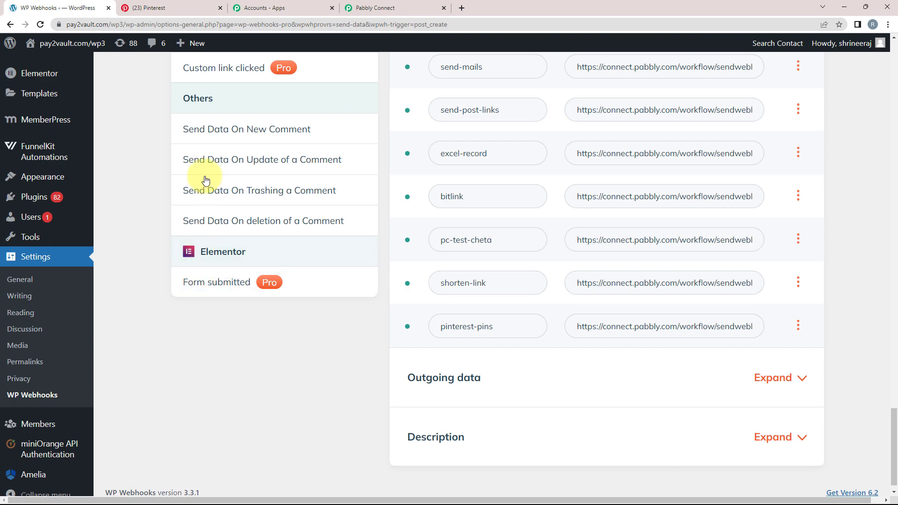
- Create a new WordPress post titled "What Moon stands for?"
{"action": "mouse_move", "coordinate": [186, 47]}
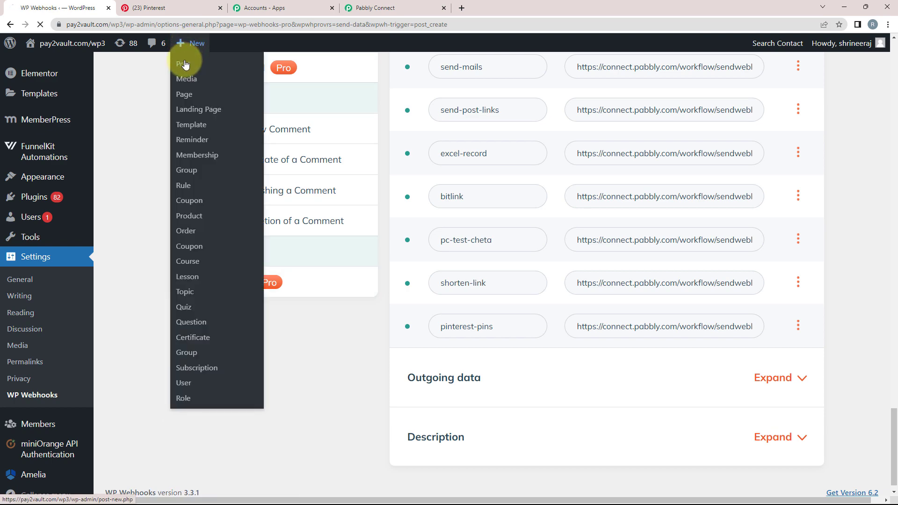
{"action": "left_click", "coordinate": [57, 246]}
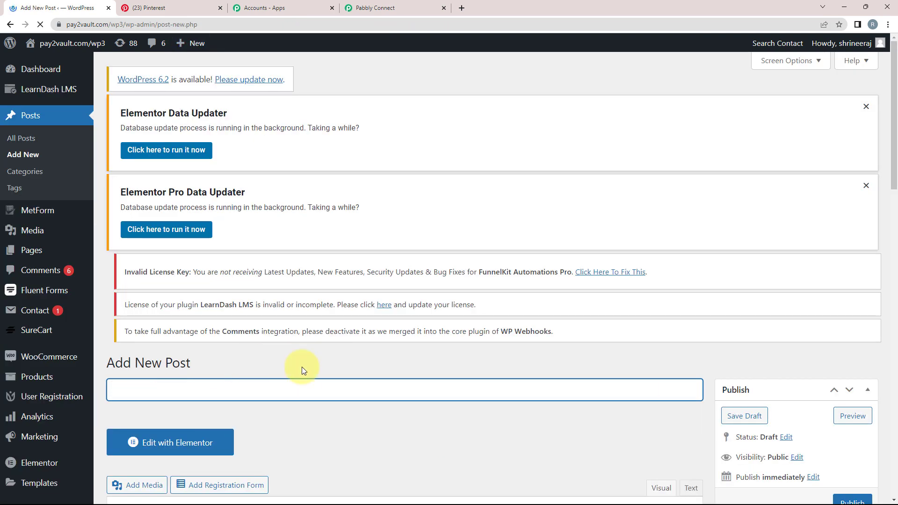
{"action": "scroll", "coordinate": [302, 367], "scroll_direction": "down", "scroll_amount": 3}
{"action": "scroll", "coordinate": [248, 372], "scroll_direction": "down", "scroll_amount": 3}
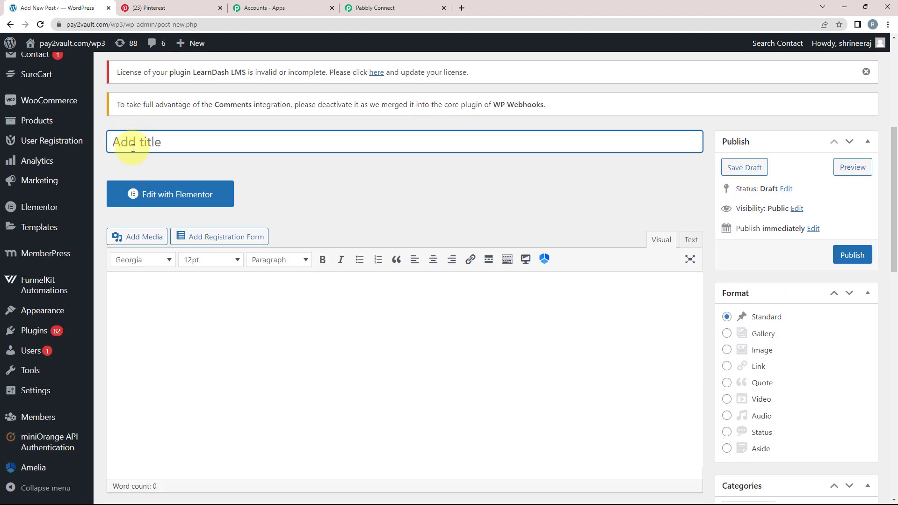
{"action": "type", "text": "What Moon stands for?"}
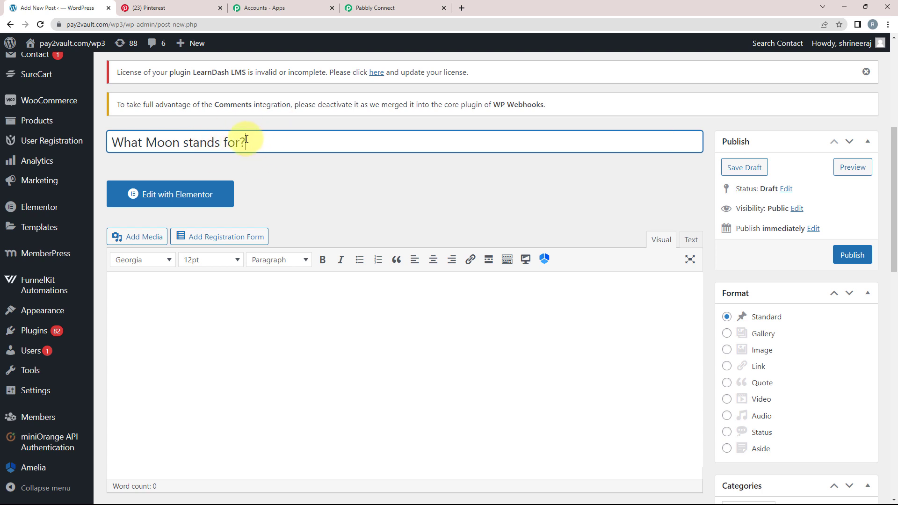
- Fill the post body with the moon symbolism text, from "The moon signifies wisdom, intuition" to "our deepest personal needs."
{"action": "left_click", "coordinate": [164, 290]}
{"action": "scroll", "coordinate": [168, 292], "scroll_direction": "down", "scroll_amount": 2}
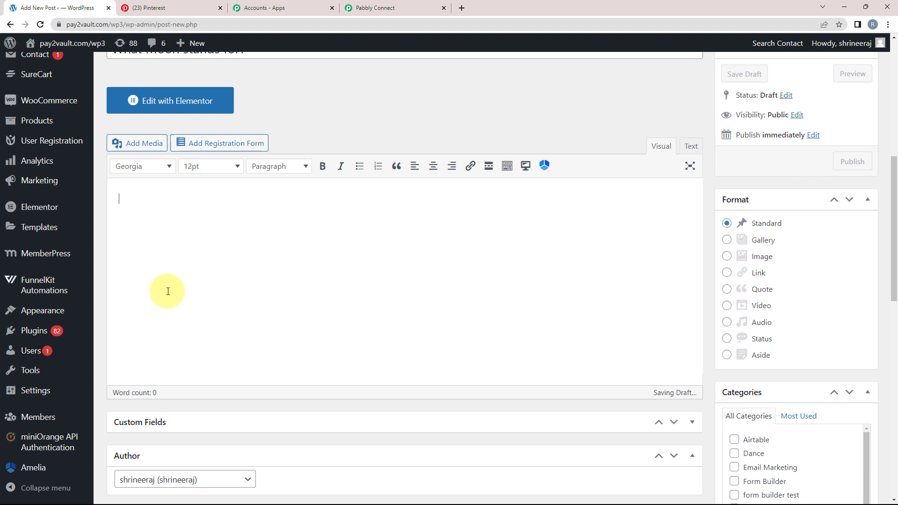
{"action": "type", "text": "The moon signifies wisdom, intuition, birth, death, reincarnation, and a spiritual connection. Moon cycles are similar to the cycle of a seed: the seed grows into a flower, then blooms, and then dies. The moon also represents our deepest personal needs."}
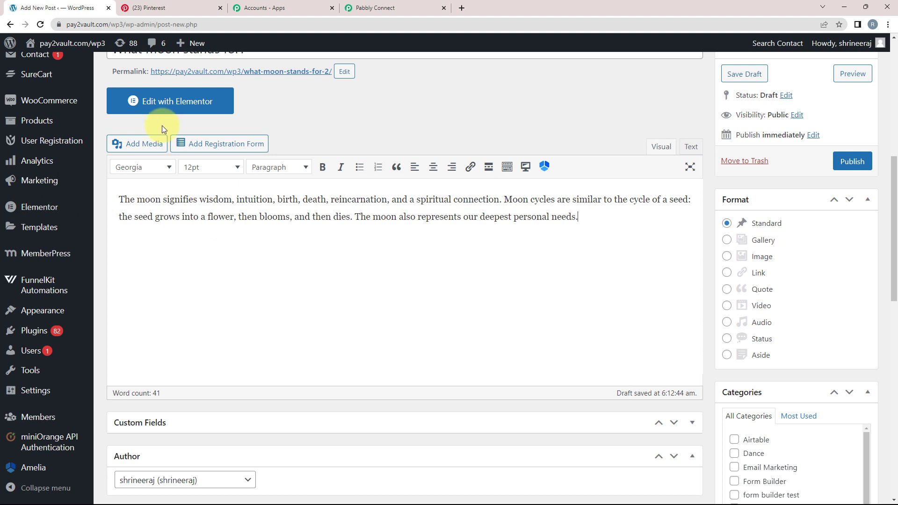
- Set the crescent moon illustration from the media library as the post's featured image
{"action": "scroll", "coordinate": [209, 234], "scroll_direction": "up", "scroll_amount": 2}
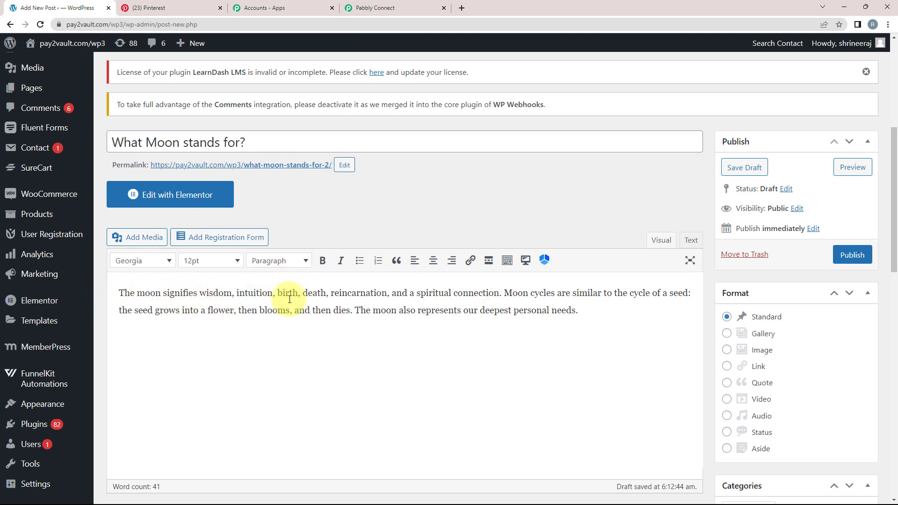
{"action": "scroll", "coordinate": [211, 295], "scroll_direction": "down", "scroll_amount": 6}
{"action": "scroll", "coordinate": [477, 278], "scroll_direction": "down", "scroll_amount": 10}
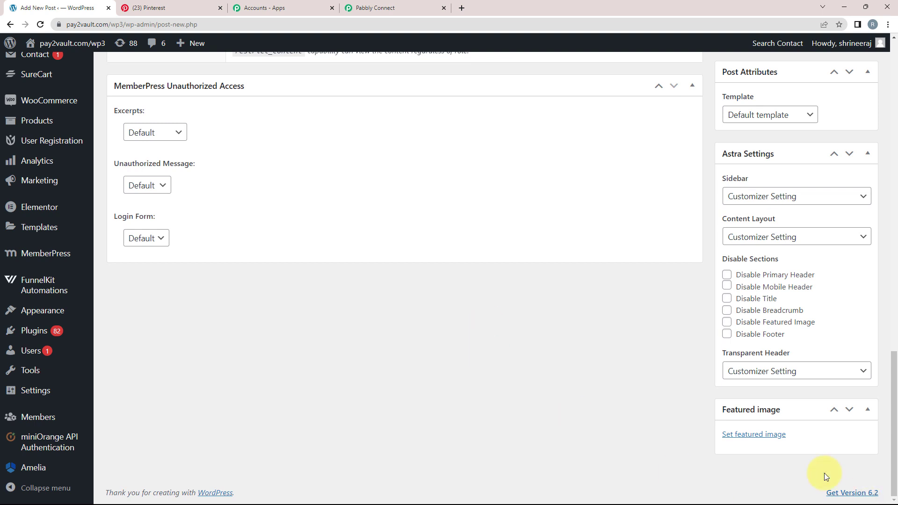
{"action": "left_click", "coordinate": [741, 435]}
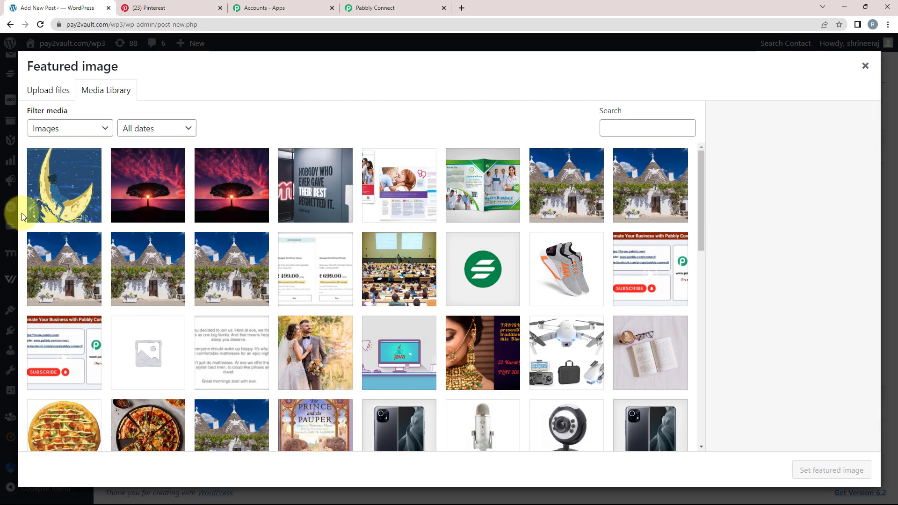
{"action": "left_click", "coordinate": [64, 182]}
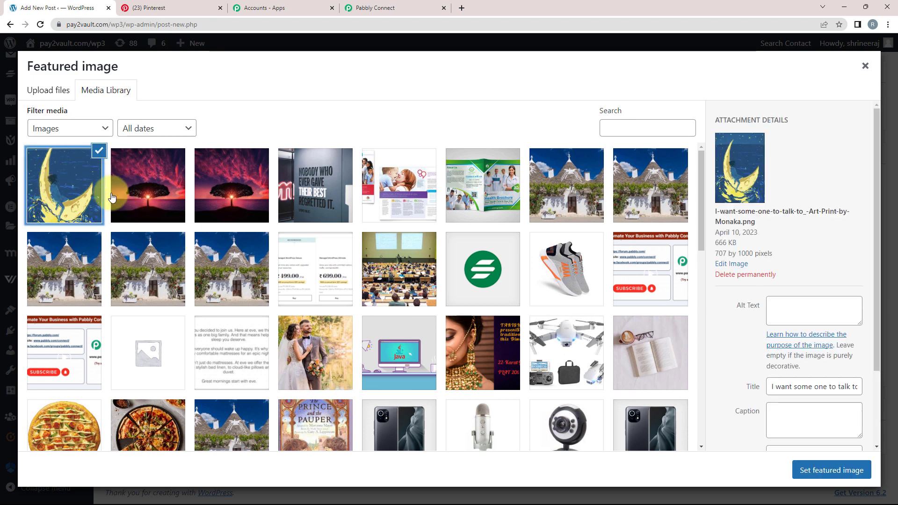
{"action": "left_click", "coordinate": [807, 471]}
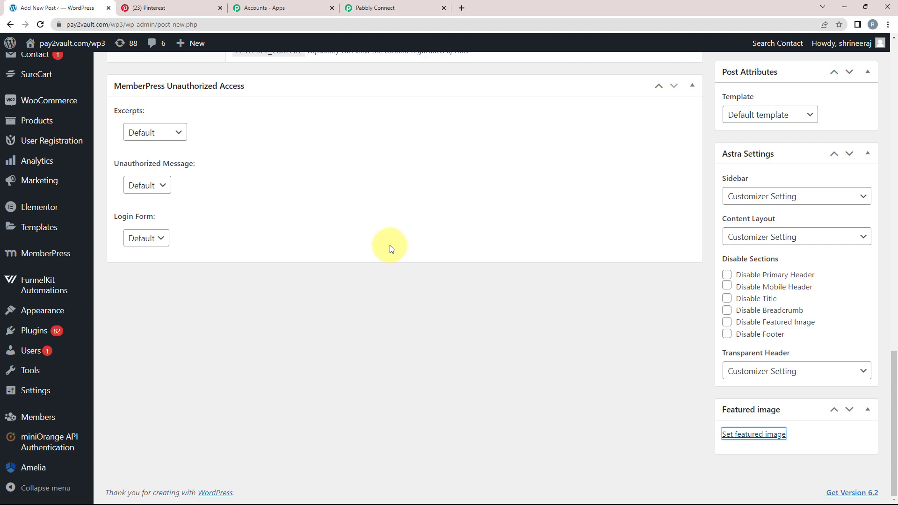
{"action": "scroll", "coordinate": [621, 401], "scroll_direction": "down", "scroll_amount": 4}
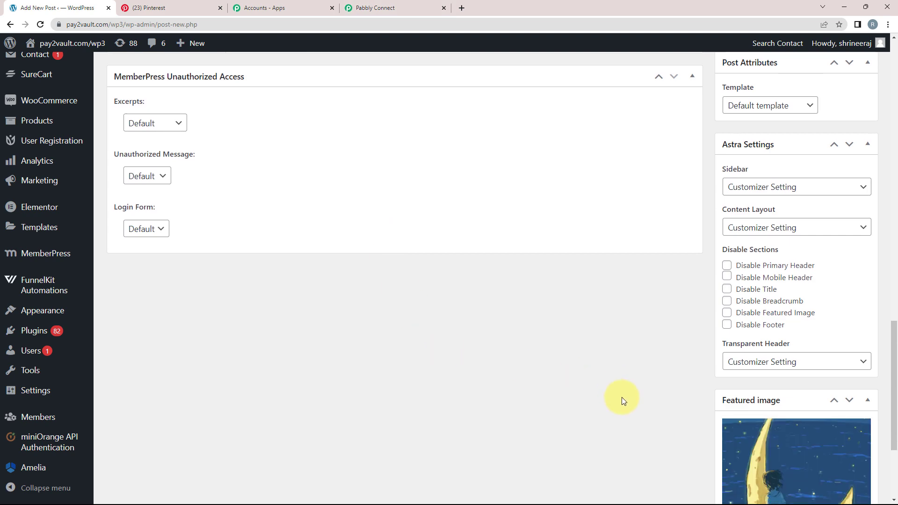
- Publish the "What Moon stands for?" post and review its published content
{"action": "scroll", "coordinate": [385, 301], "scroll_direction": "up", "scroll_amount": 15}
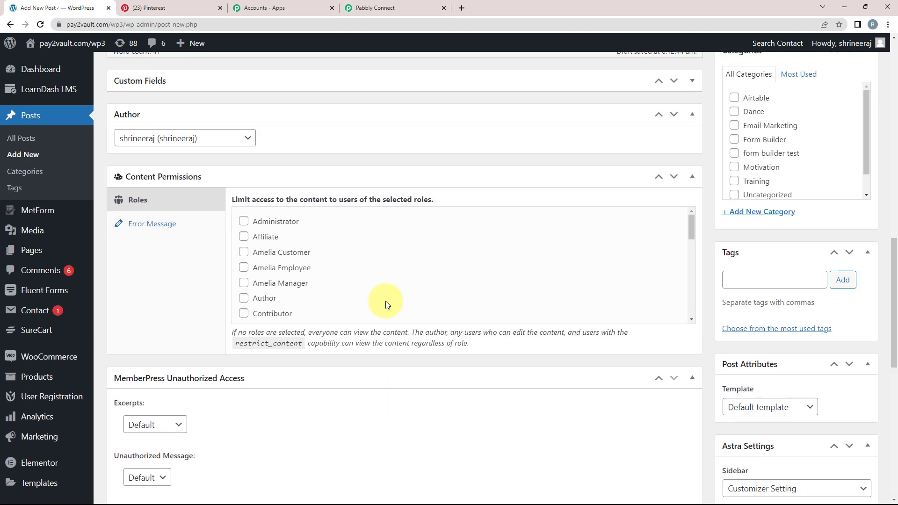
{"action": "scroll", "coordinate": [412, 292], "scroll_direction": "up", "scroll_amount": 4}
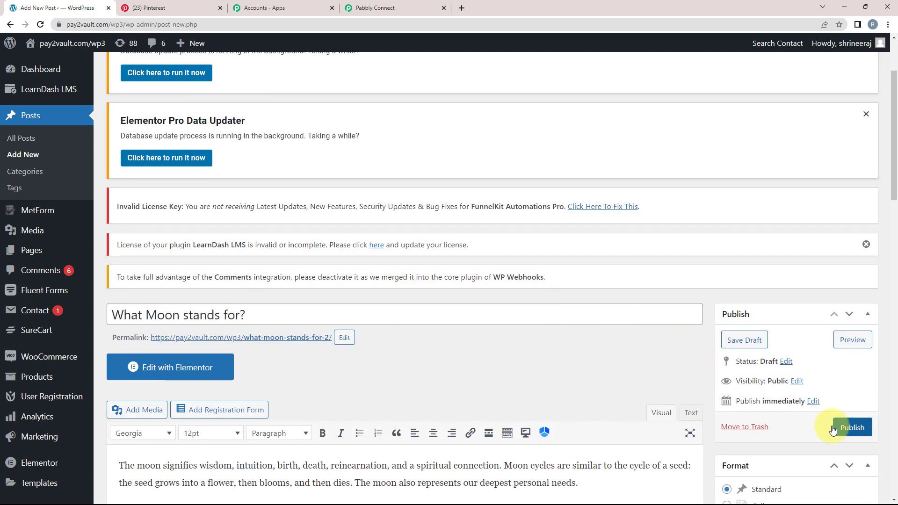
{"action": "left_click", "coordinate": [851, 428]}
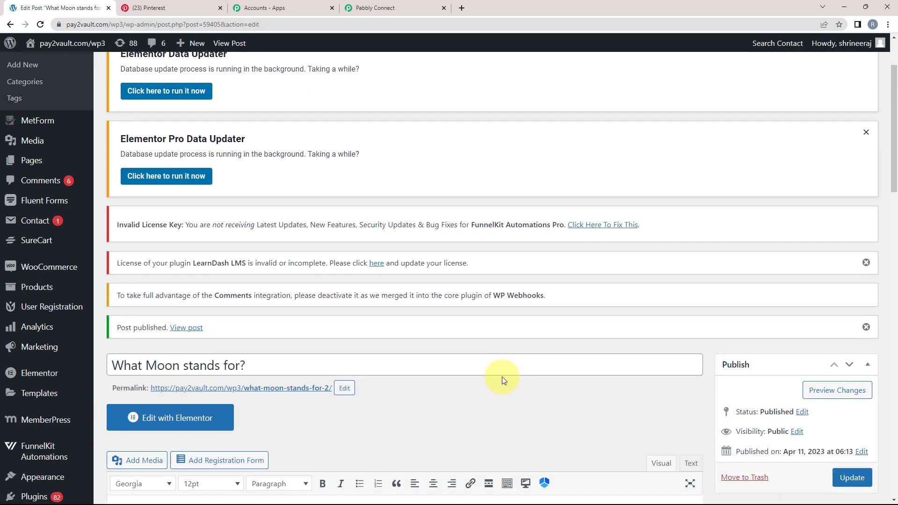
{"action": "scroll", "coordinate": [502, 377], "scroll_direction": "down", "scroll_amount": 6}
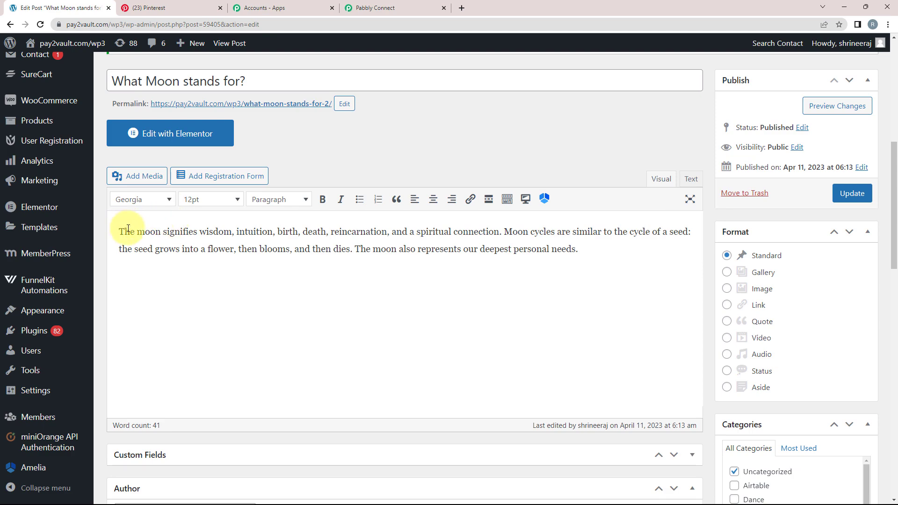
{"action": "scroll", "coordinate": [495, 276], "scroll_direction": "down", "scroll_amount": 13}
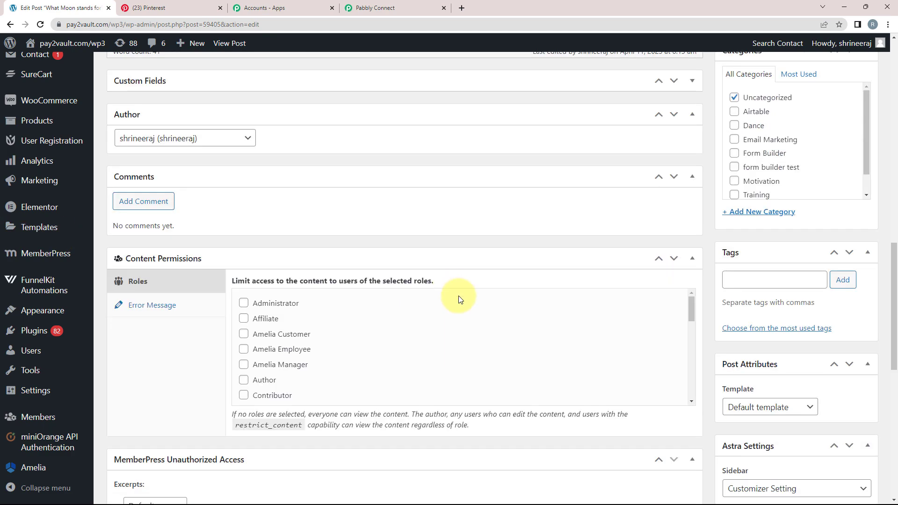
{"action": "scroll", "coordinate": [502, 315], "scroll_direction": "up", "scroll_amount": 15}
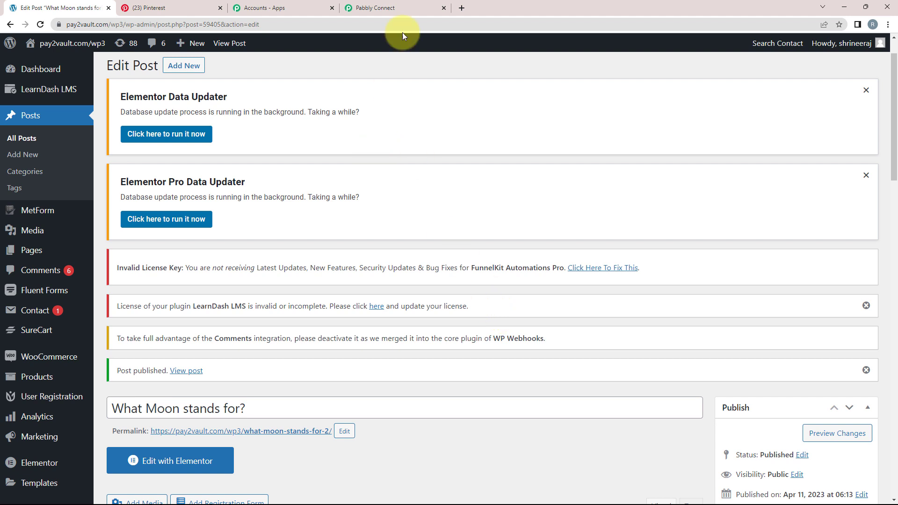
- Switch to Pabbly Connect and examine the Post Thumbnail and Post Permalink fields in the received webhook response
{"action": "left_click", "coordinate": [395, 7]}
{"action": "scroll", "coordinate": [103, 243], "scroll_direction": "down", "scroll_amount": 9}
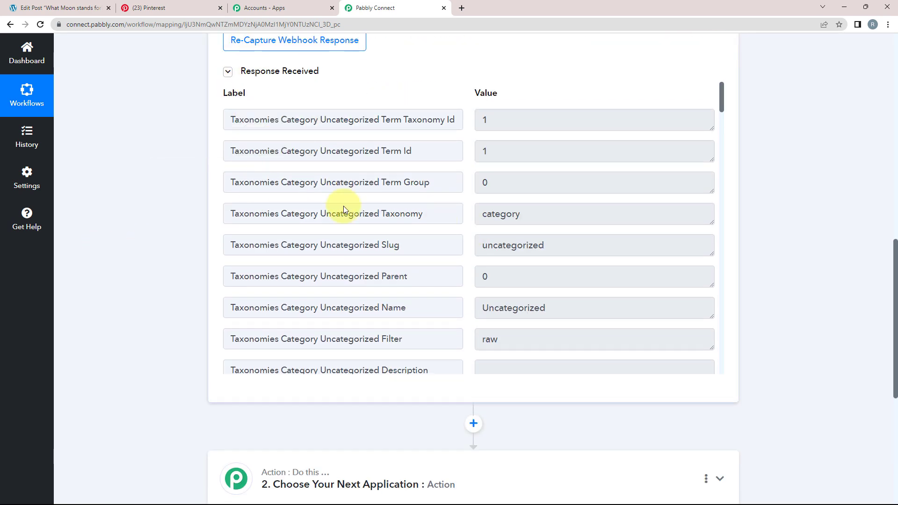
{"action": "scroll", "coordinate": [491, 285], "scroll_direction": "down", "scroll_amount": 7}
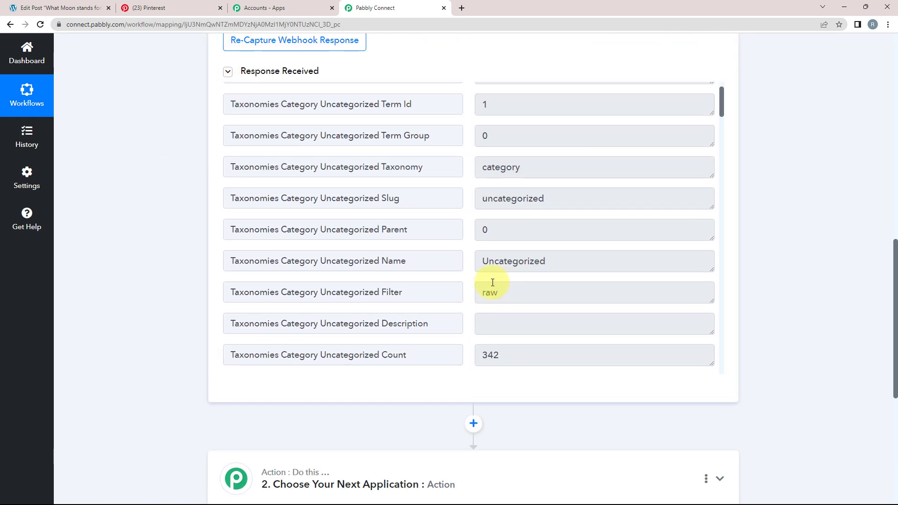
{"action": "left_click_drag", "start_coordinate": [233, 105], "coordinate": [316, 103]}
{"action": "left_click_drag", "start_coordinate": [477, 105], "coordinate": [638, 105]}
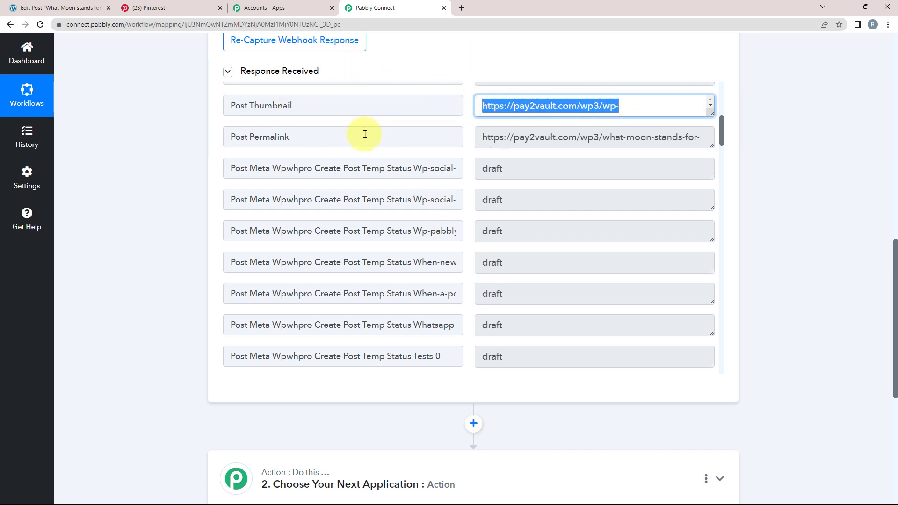
{"action": "left_click_drag", "start_coordinate": [225, 104], "coordinate": [376, 131]}
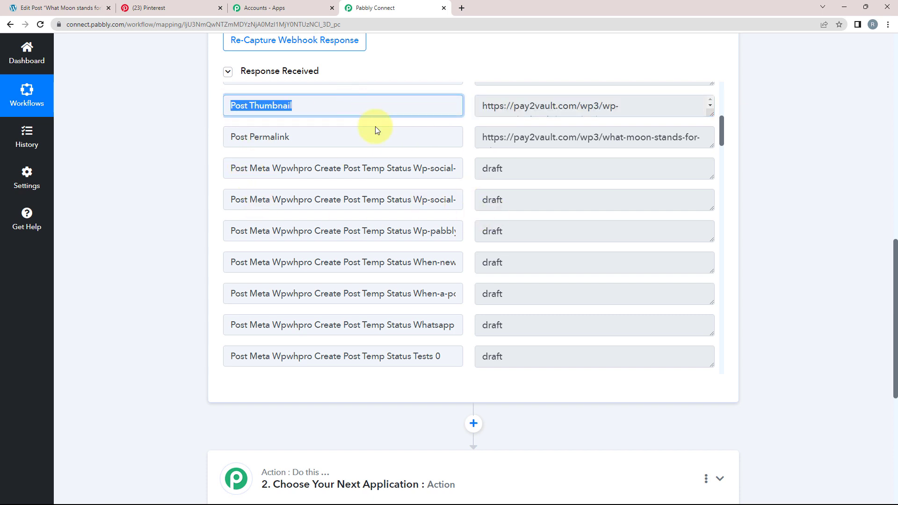
{"action": "left_click_drag", "start_coordinate": [229, 139], "coordinate": [310, 139]}
{"action": "scroll", "coordinate": [345, 176], "scroll_direction": "down", "scroll_amount": 10}
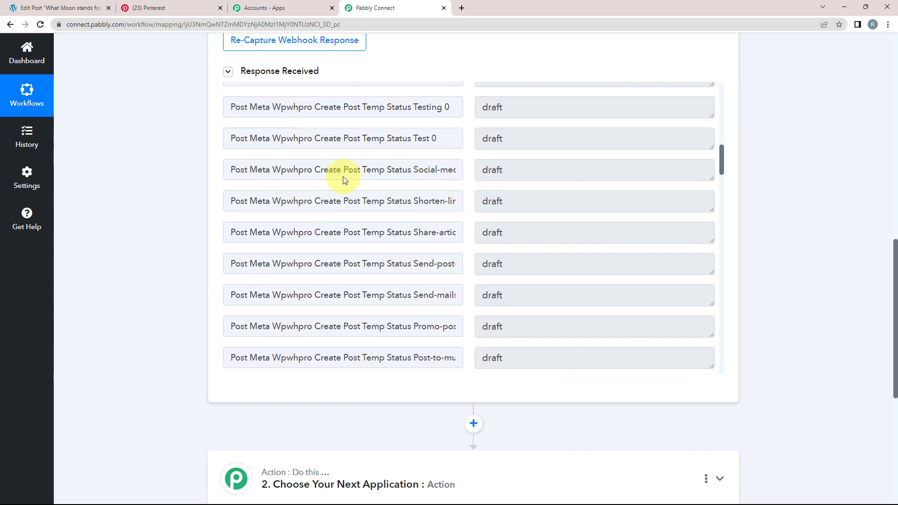
- Check the post title and post content in the webhook response, and collapse the WordPress trigger
{"action": "scroll", "coordinate": [384, 214], "scroll_direction": "down", "scroll_amount": 5}
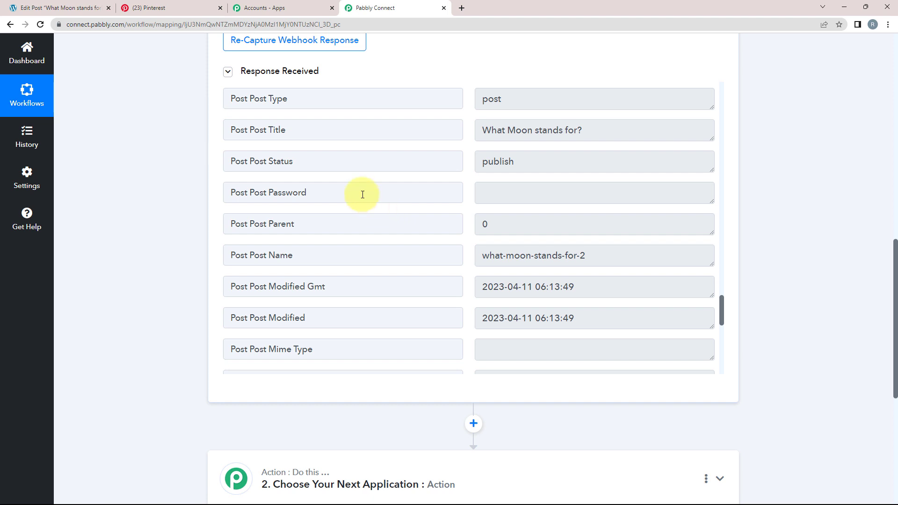
{"action": "left_click_drag", "start_coordinate": [589, 124], "coordinate": [446, 130]}
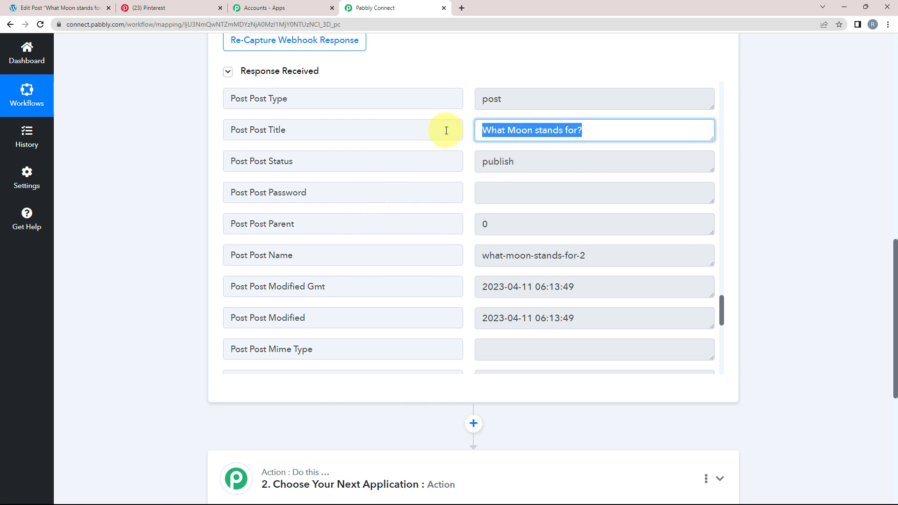
{"action": "scroll", "coordinate": [470, 266], "scroll_direction": "down", "scroll_amount": 7}
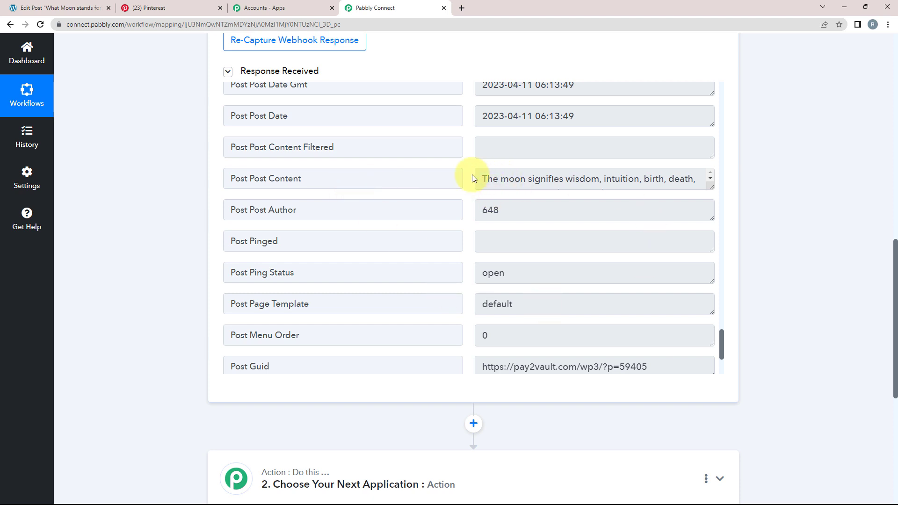
{"action": "left_click_drag", "start_coordinate": [487, 178], "coordinate": [715, 184]}
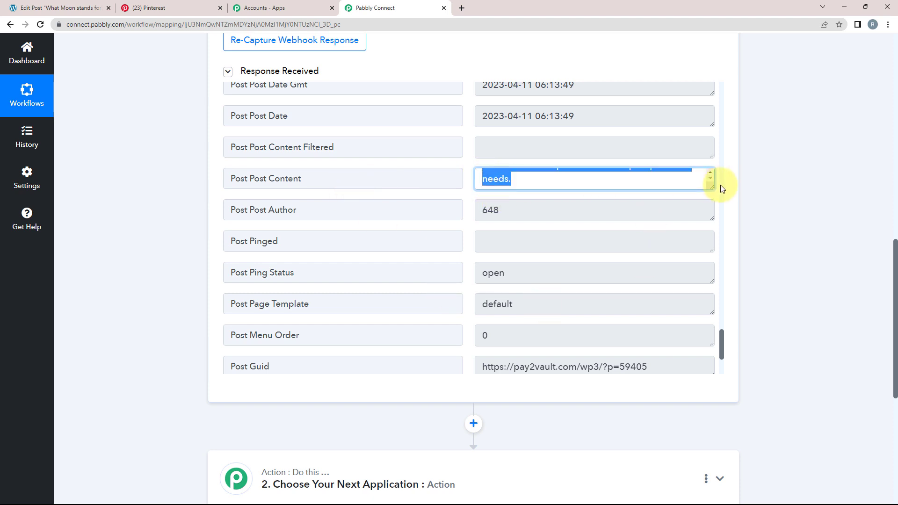
{"action": "scroll", "coordinate": [144, 307], "scroll_direction": "up", "scroll_amount": 15}
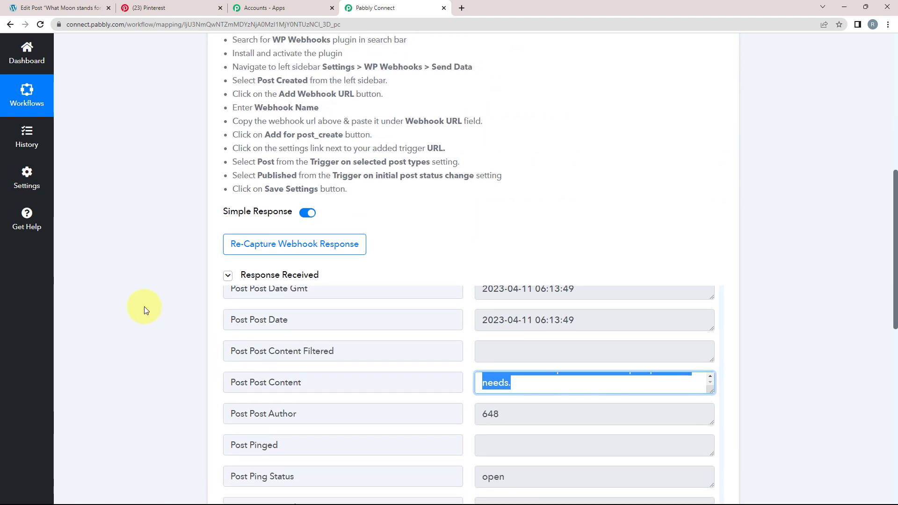
{"action": "left_click", "coordinate": [477, 238]}
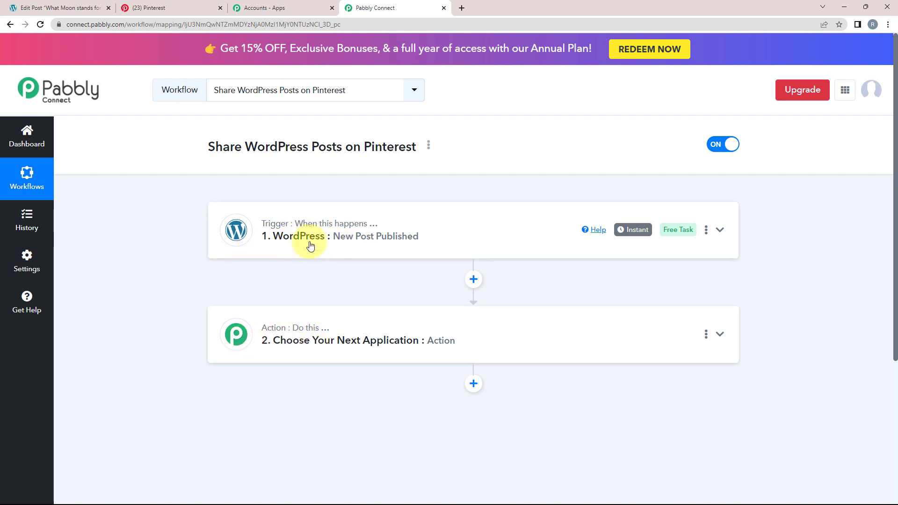
- Set the workflow's action app to Pinterest with the action event Create Pin
{"action": "left_click", "coordinate": [288, 340]}
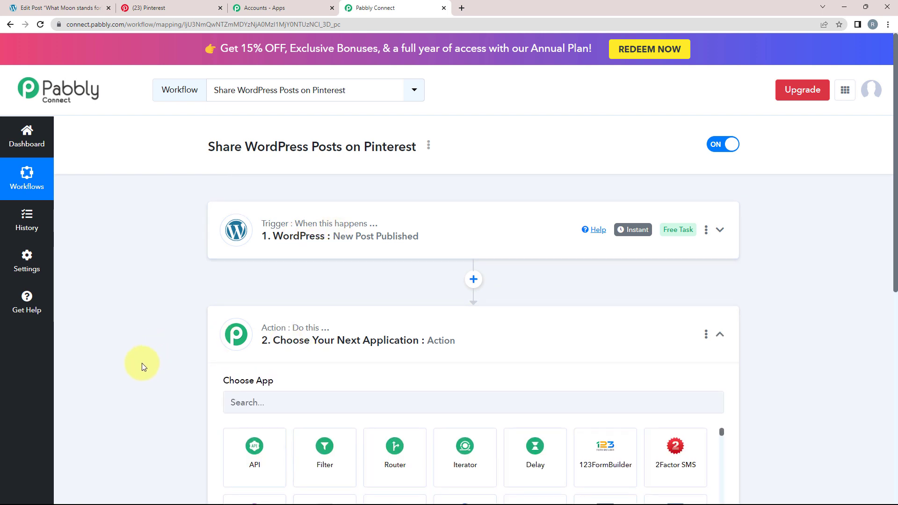
{"action": "scroll", "coordinate": [142, 363], "scroll_direction": "down", "scroll_amount": 3}
{"action": "left_click", "coordinate": [234, 267]}
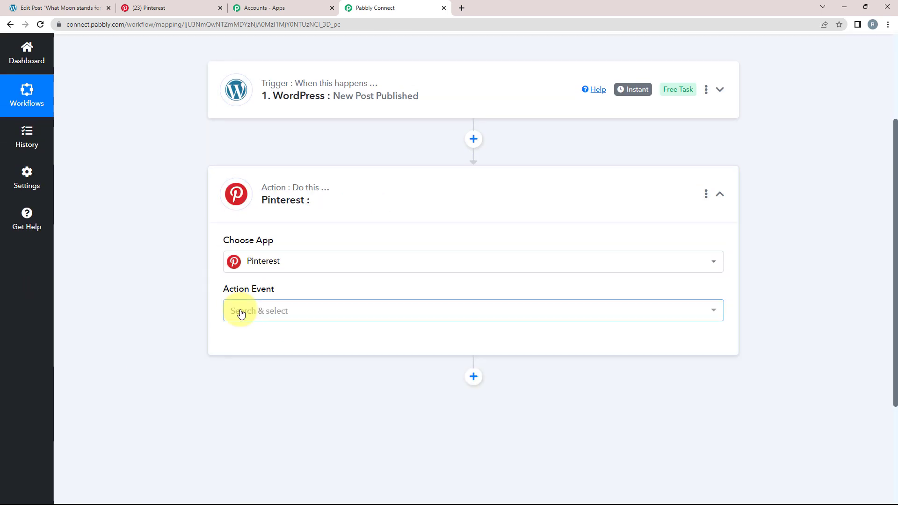
{"action": "left_click", "coordinate": [241, 314]}
{"action": "left_click", "coordinate": [244, 143]}
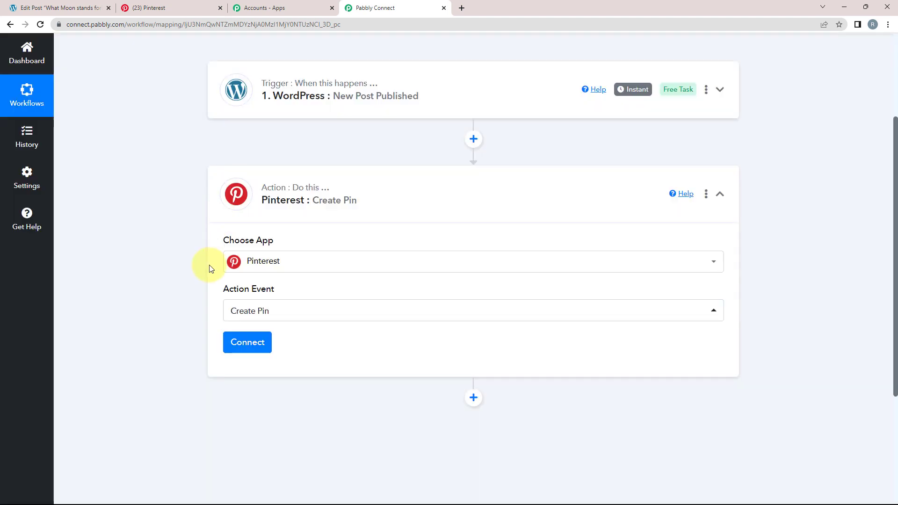
- Add a new Pinterest connection named "Pinterest #2" and give Pabbly Connect access to the account
{"action": "left_click", "coordinate": [241, 346]}
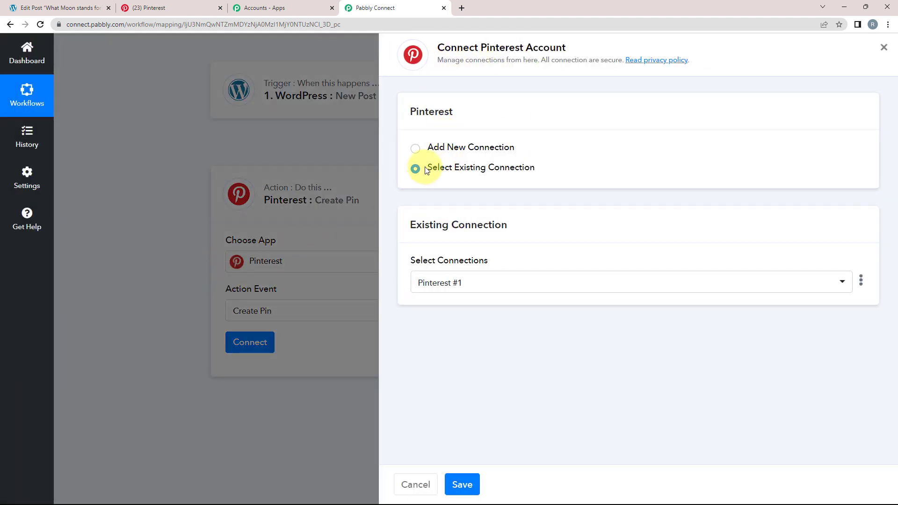
{"action": "left_click", "coordinate": [415, 150]}
{"action": "left_click", "coordinate": [444, 268]}
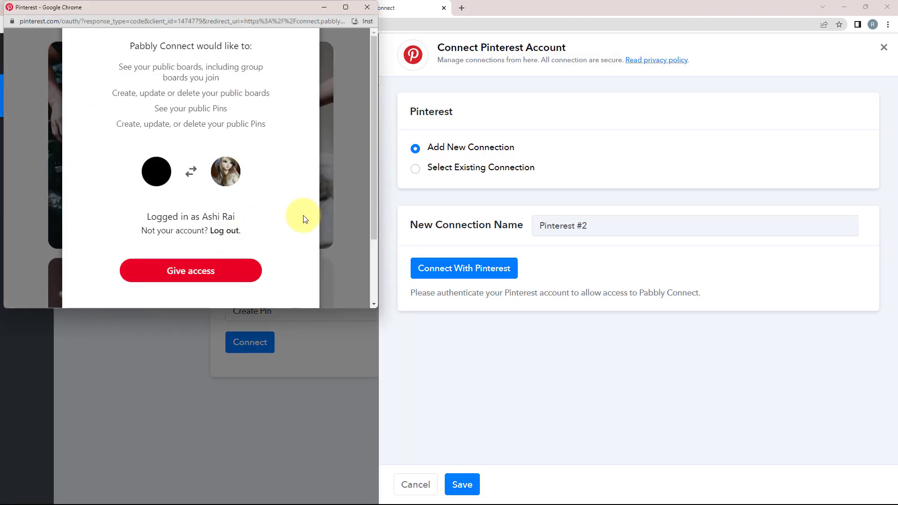
{"action": "left_click", "coordinate": [176, 267]}
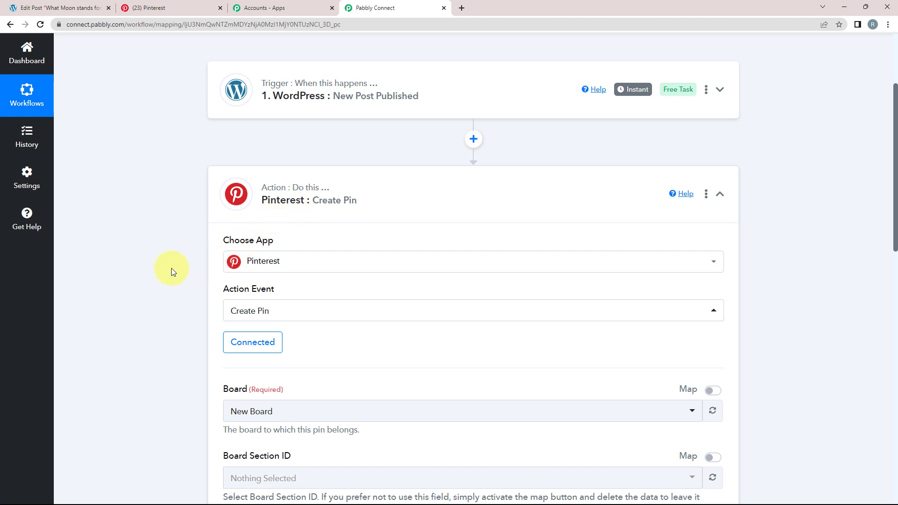
- Review the Create Pin board field, switch to Pinterest and open New Board to examine its pins
{"action": "scroll", "coordinate": [161, 321], "scroll_direction": "down", "scroll_amount": 3}
{"action": "scroll", "coordinate": [162, 321], "scroll_direction": "down", "scroll_amount": 3}
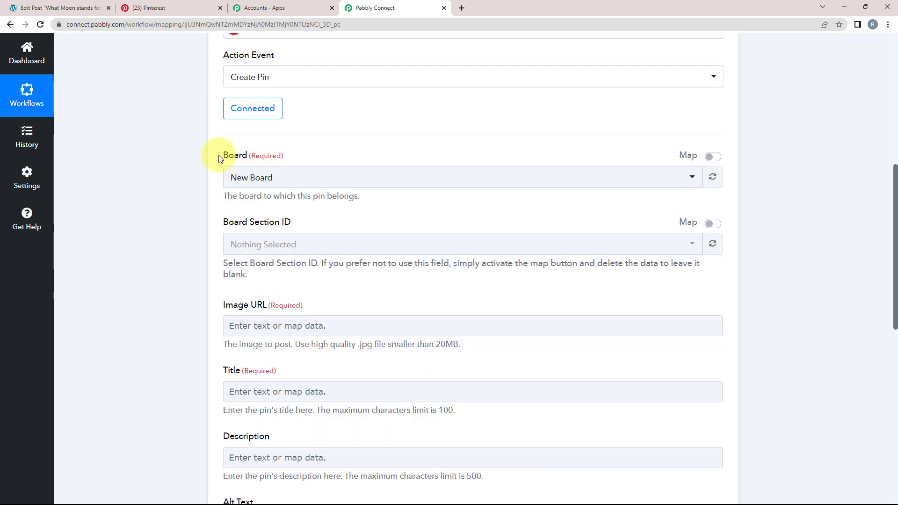
{"action": "left_click", "coordinate": [169, 8]}
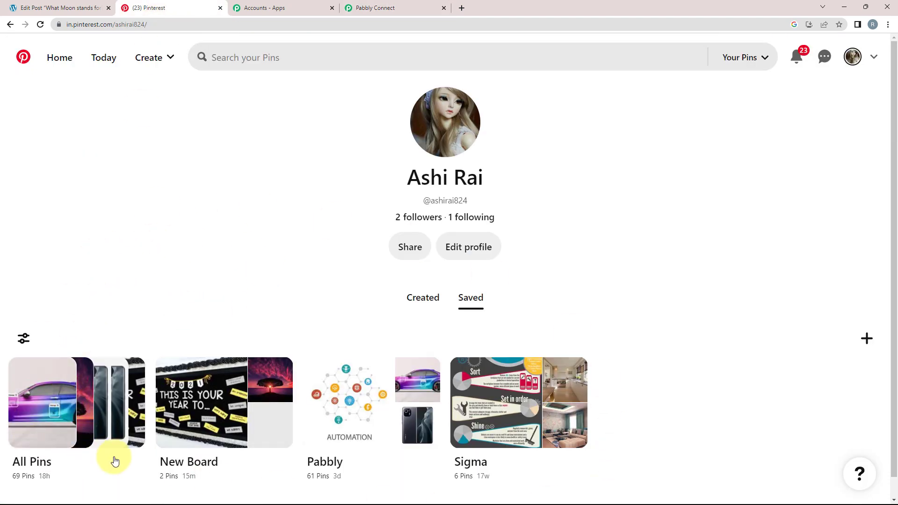
{"action": "left_click", "coordinate": [194, 431]}
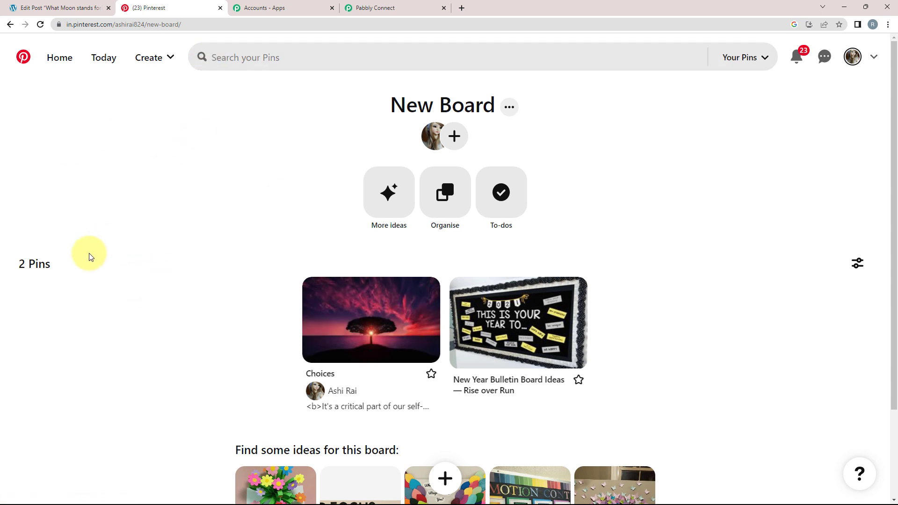
- Return to Pabbly Connect and select New Board as the board for the pin
{"action": "left_click", "coordinate": [378, 8]}
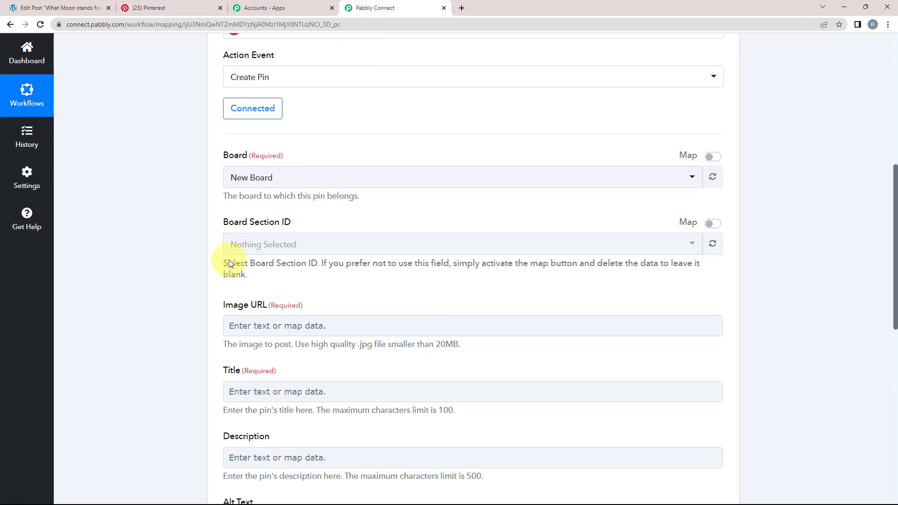
{"action": "left_click", "coordinate": [244, 178]}
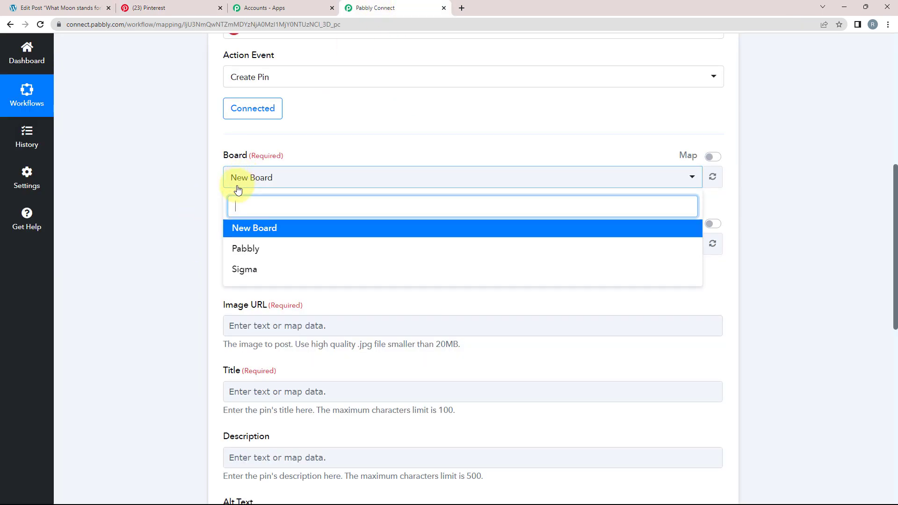
{"action": "left_click", "coordinate": [250, 227]}
{"action": "scroll", "coordinate": [231, 124], "scroll_direction": "down", "scroll_amount": 2}
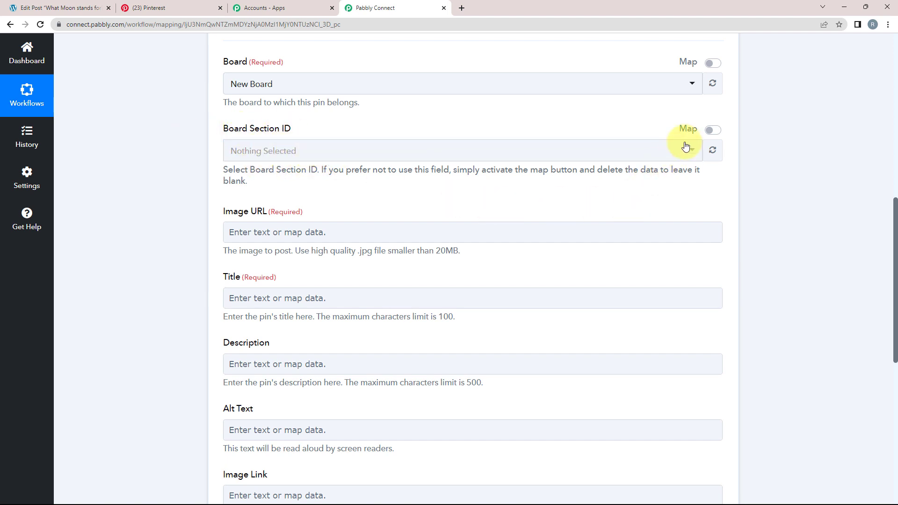
- Turn on mapping for Board Section ID, leaving the field blank, and review the remaining pin fields
{"action": "left_click", "coordinate": [713, 130]}
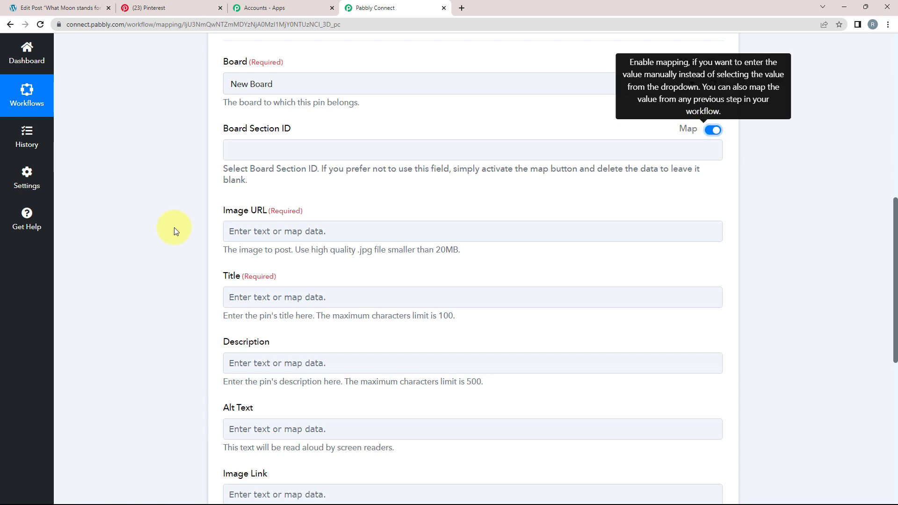
{"action": "scroll", "coordinate": [161, 294], "scroll_direction": "down", "scroll_amount": 1}
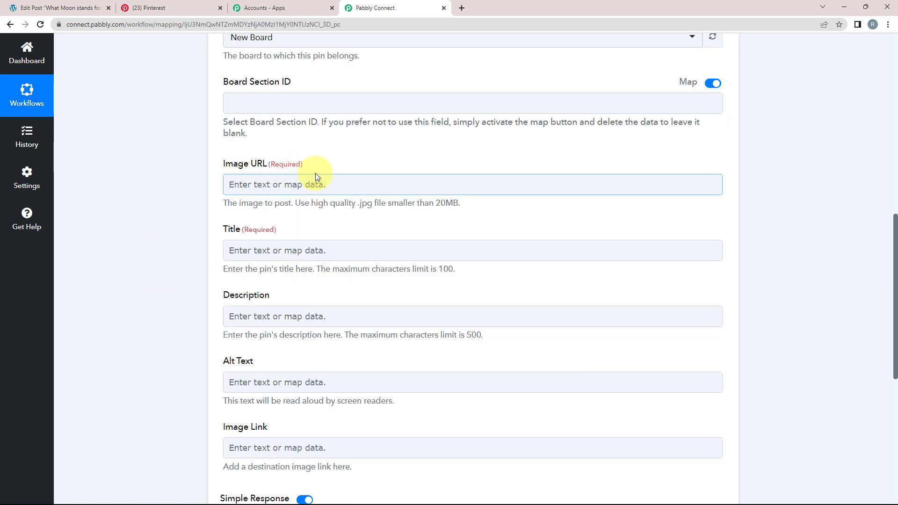
{"action": "left_click_drag", "start_coordinate": [309, 165], "coordinate": [239, 194]}
{"action": "scroll", "coordinate": [208, 201], "scroll_direction": "down", "scroll_amount": 1}
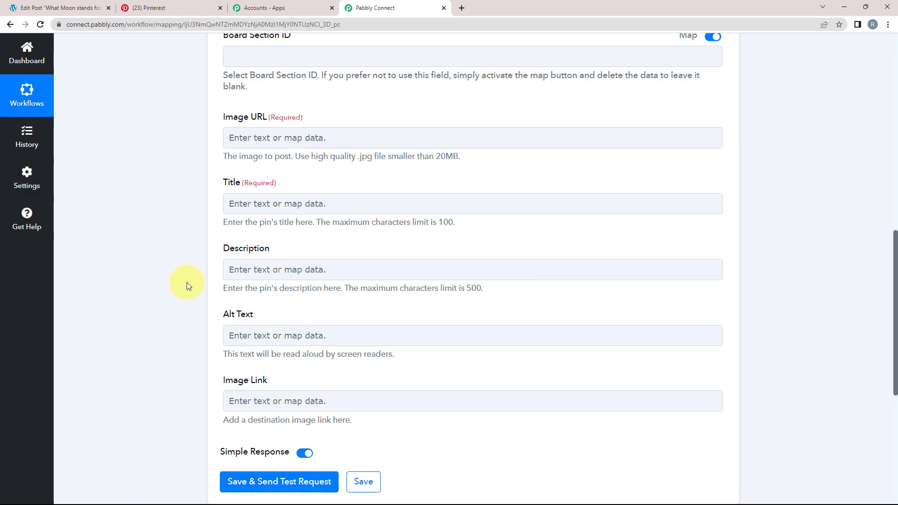
- Expand the WordPress New Post Published trigger and examine the post data in its received response
{"action": "scroll", "coordinate": [187, 284], "scroll_direction": "up", "scroll_amount": 10}
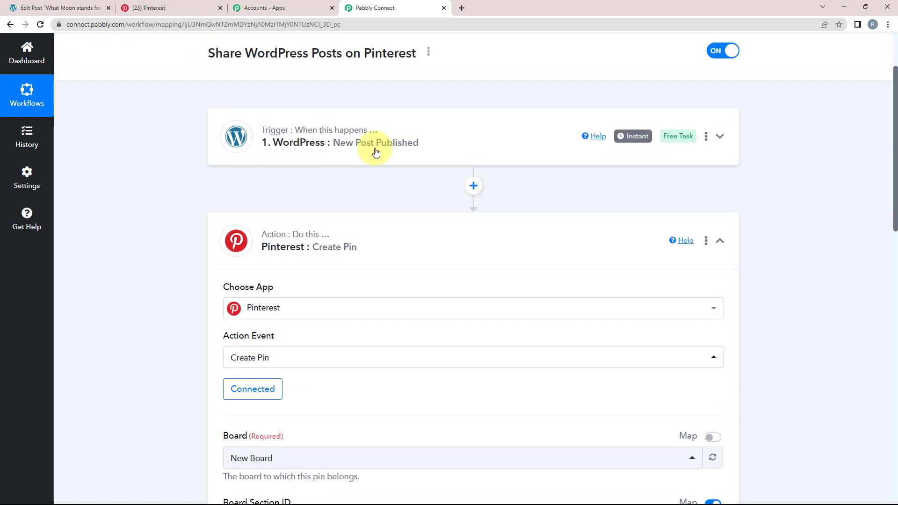
{"action": "left_click", "coordinate": [373, 149]}
{"action": "scroll", "coordinate": [64, 292], "scroll_direction": "down", "scroll_amount": 9}
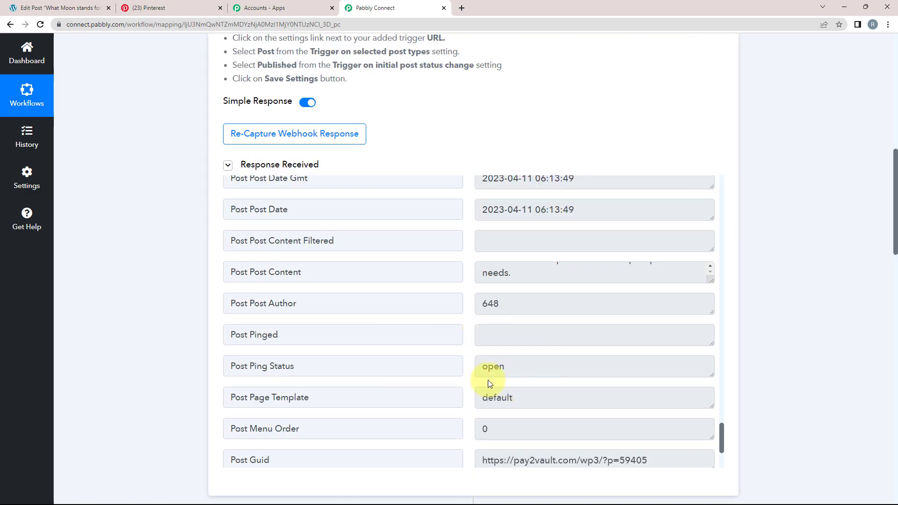
{"action": "scroll", "coordinate": [169, 367], "scroll_direction": "down", "scroll_amount": 14}
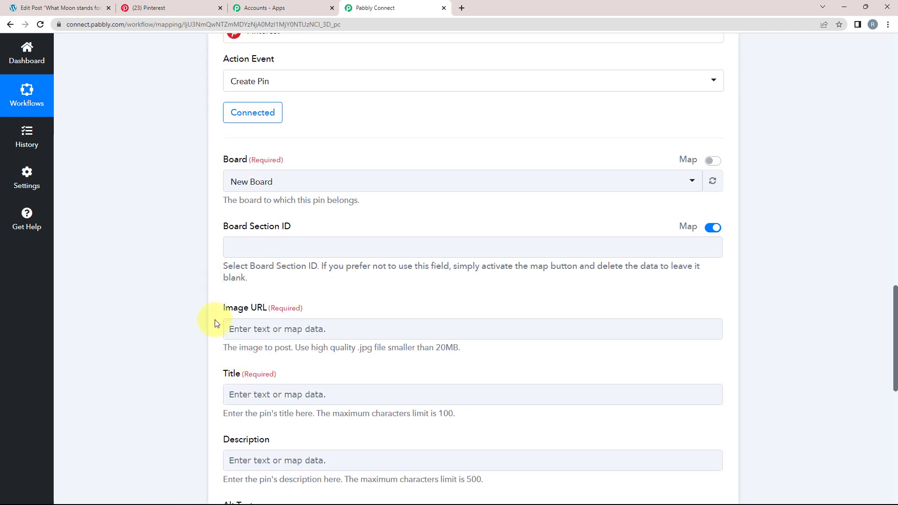
- Map the pin's Image URL to the Post Thumbnail value from the WordPress trigger, found by searching "post"
{"action": "scroll", "coordinate": [215, 324], "scroll_direction": "down", "scroll_amount": 3}
{"action": "left_click", "coordinate": [231, 189]}
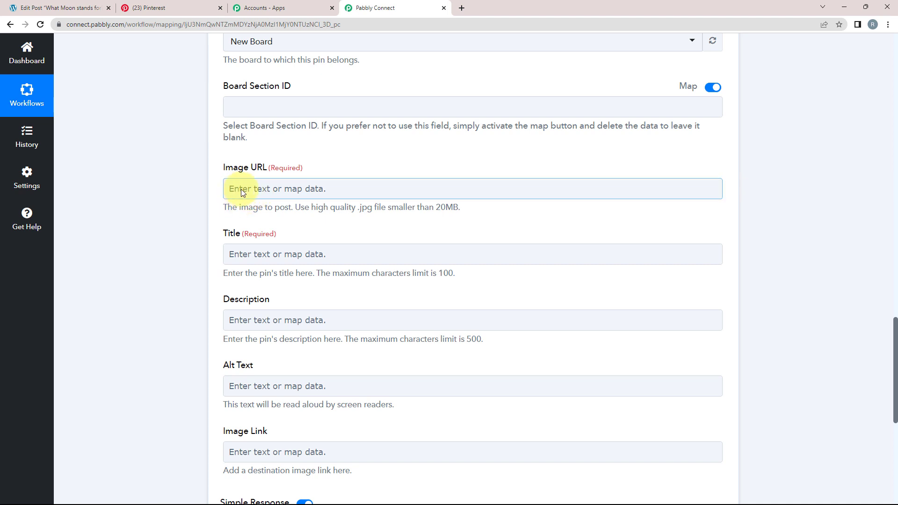
{"action": "left_click", "coordinate": [241, 189]}
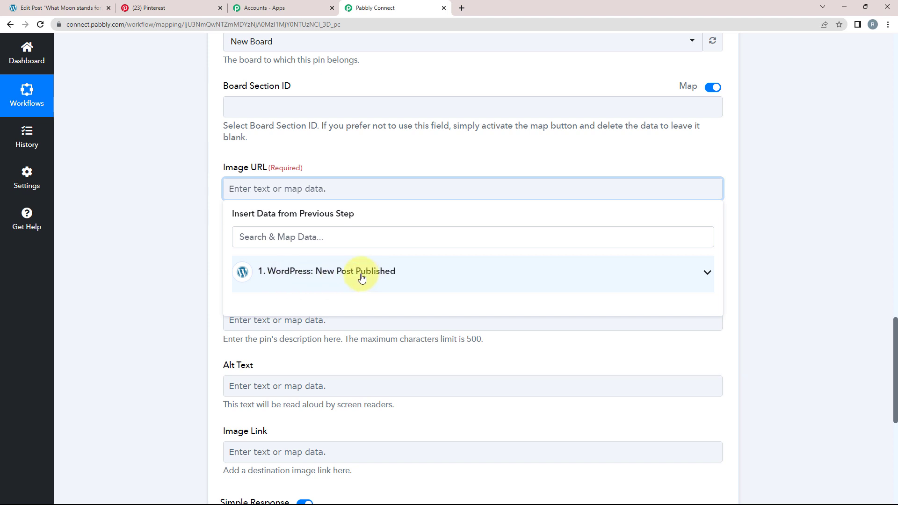
{"action": "left_click", "coordinate": [706, 273]}
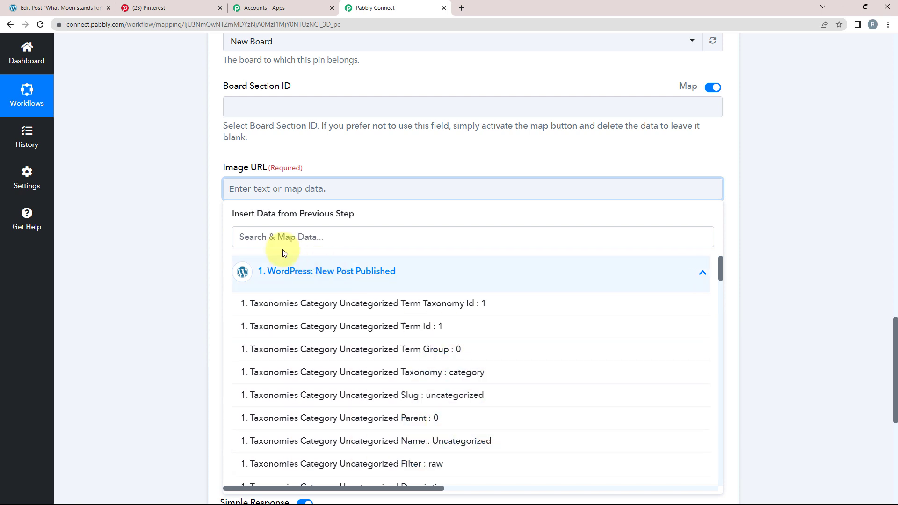
{"action": "left_click", "coordinate": [242, 236]}
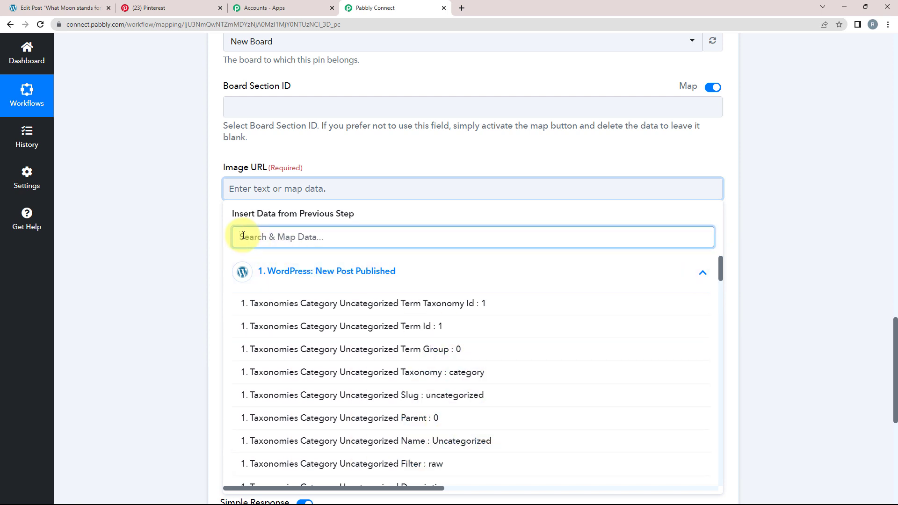
{"action": "type", "text": "pos"}
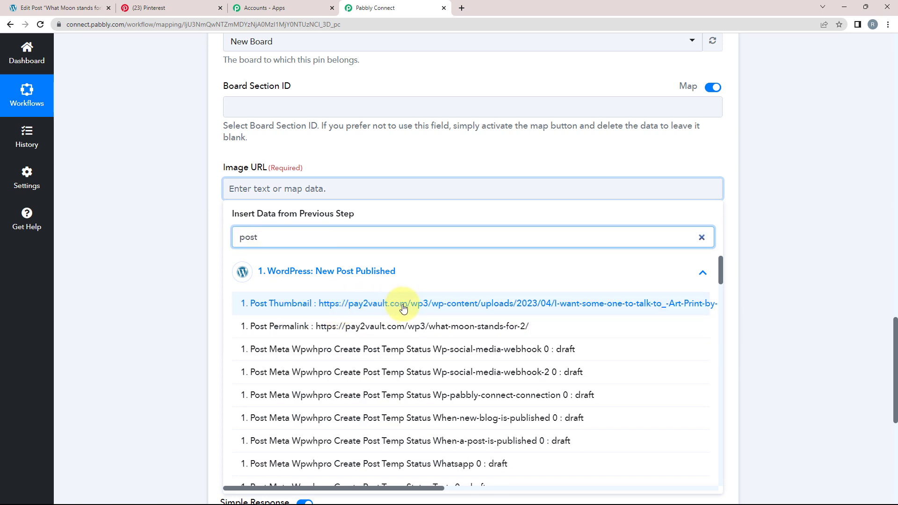
{"action": "type", "text": "t"}
{"action": "left_click", "coordinate": [403, 310]}
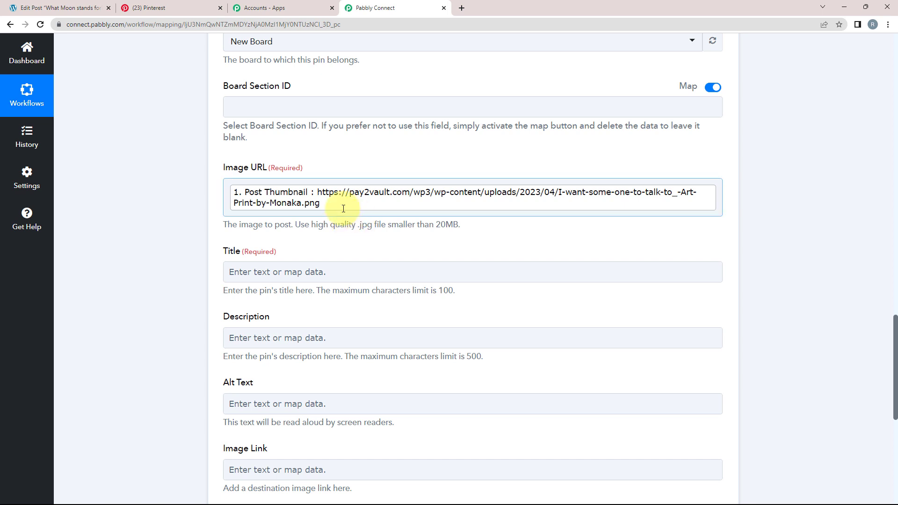
{"action": "left_click", "coordinate": [229, 225]}
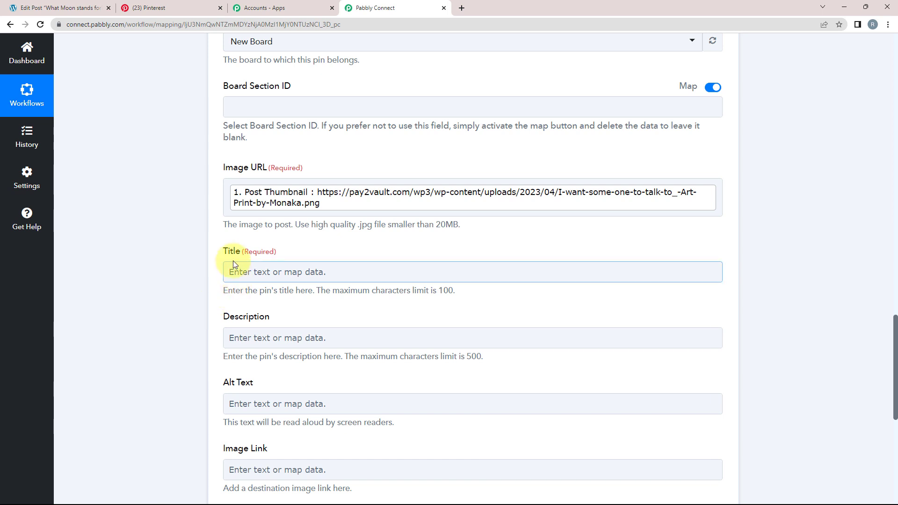
- Map the pin's Title to the WordPress Post Post Title value "What Moon stands for?", found by searching "what"
{"action": "left_click", "coordinate": [258, 279]}
{"action": "scroll", "coordinate": [161, 270], "scroll_direction": "down", "scroll_amount": 2}
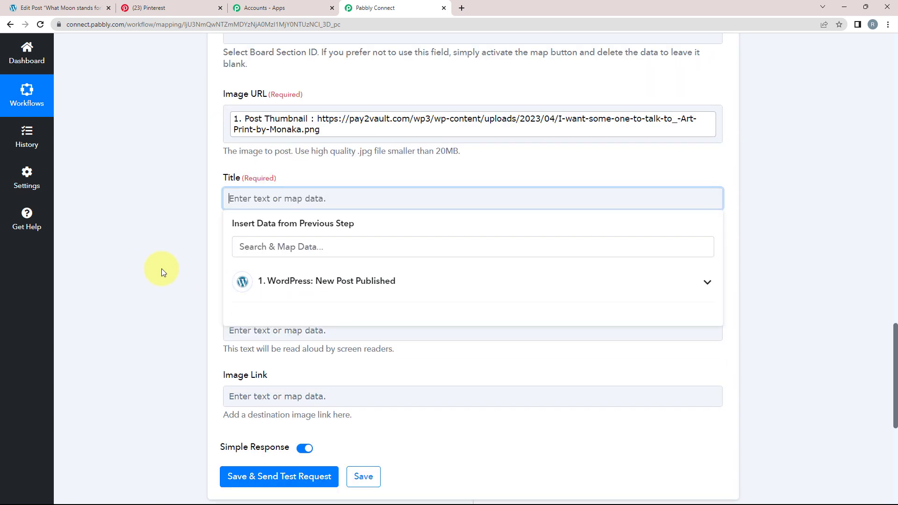
{"action": "left_click", "coordinate": [317, 267]}
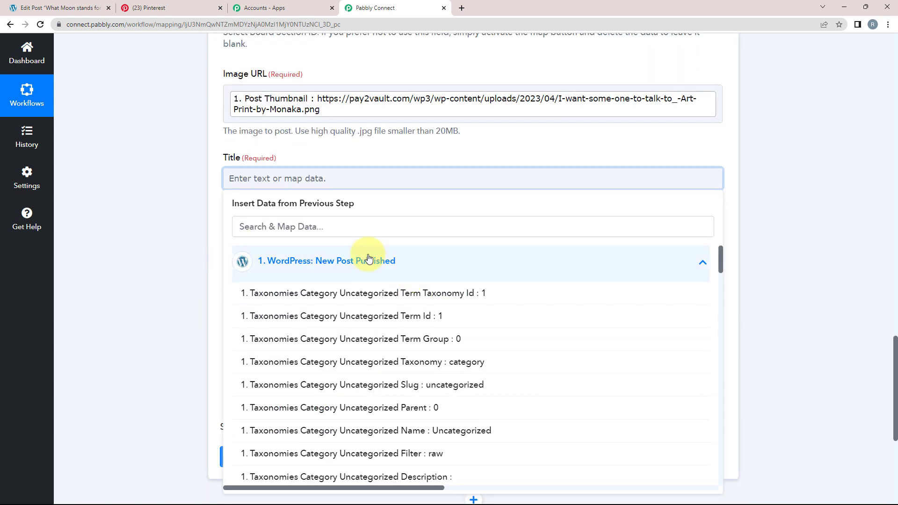
{"action": "left_click", "coordinate": [272, 229]}
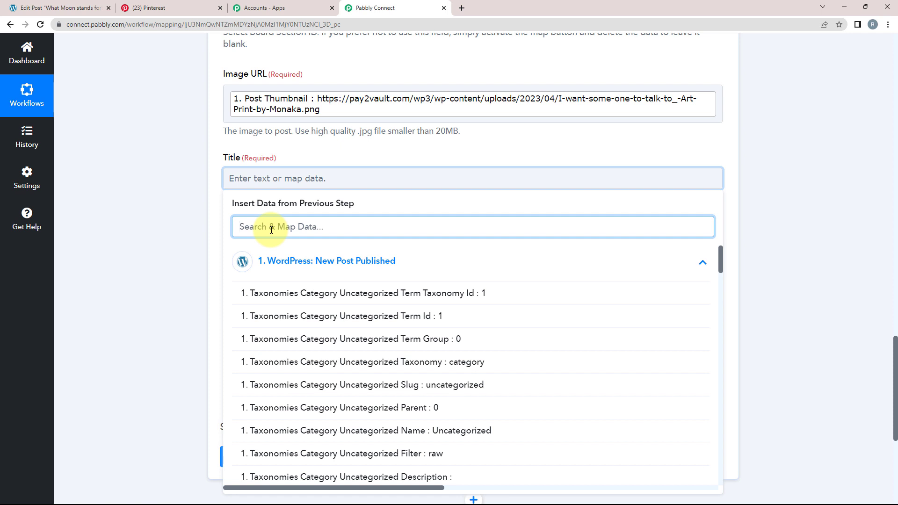
{"action": "type", "text": "what"}
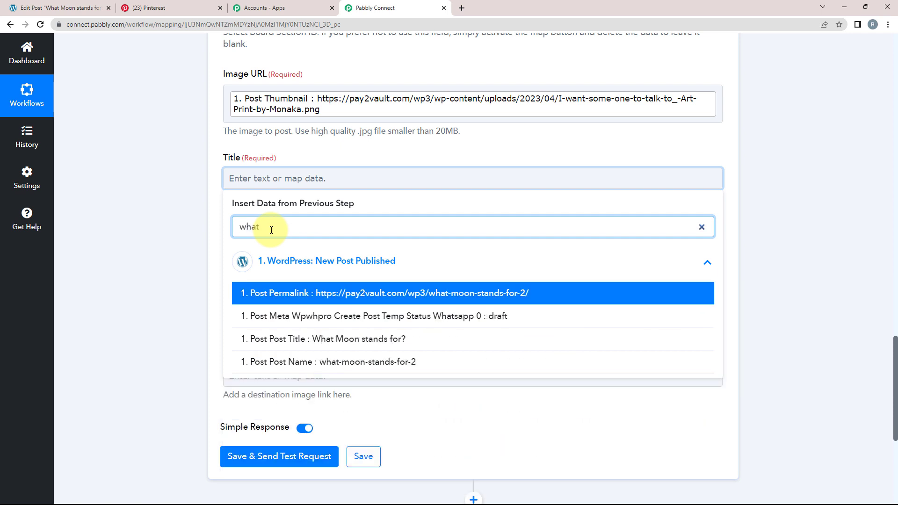
{"action": "left_click", "coordinate": [311, 340]}
- Map the pin's Description to the Post Post Content value from the WordPress trigger
{"action": "scroll", "coordinate": [186, 291], "scroll_direction": "down", "scroll_amount": 2}
{"action": "left_click", "coordinate": [290, 158]}
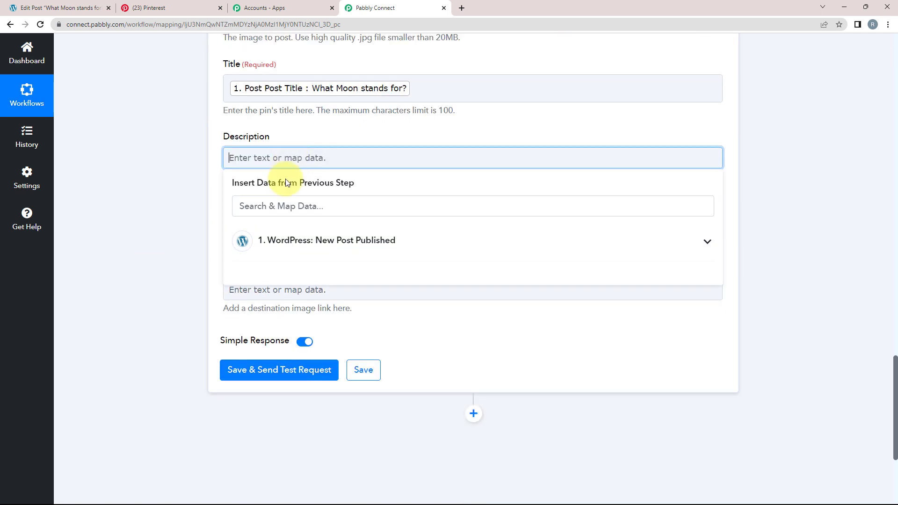
{"action": "left_click", "coordinate": [249, 206]}
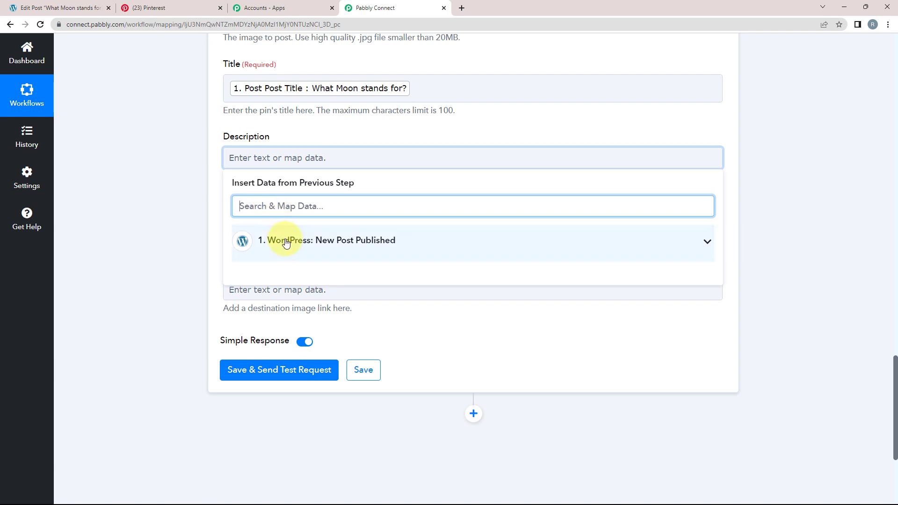
{"action": "type", "text": "cn"}
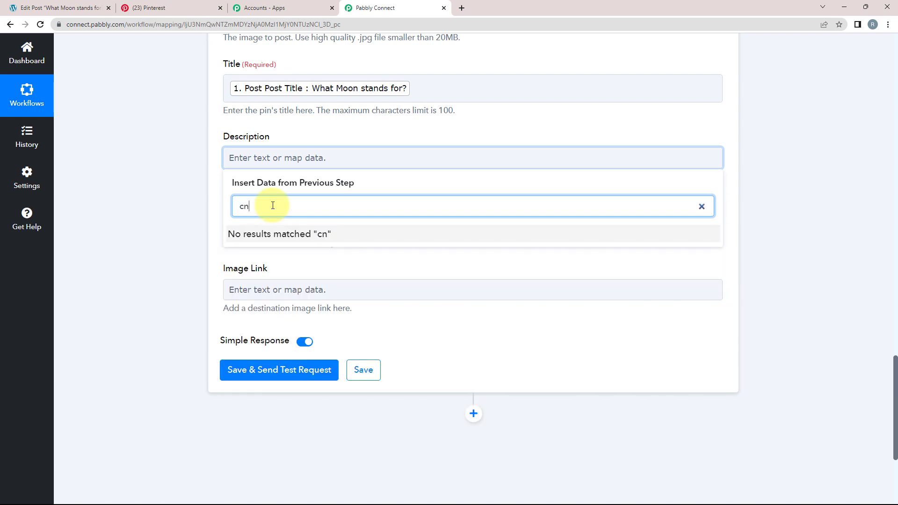
{"action": "type", "text": "te"}
{"action": "key", "text": "BackSpace"}
{"action": "key", "text": "BackSpace"}
{"action": "key", "text": "BackSpace"}
{"action": "type", "text": "on"}
{"action": "left_click", "coordinate": [341, 393]}
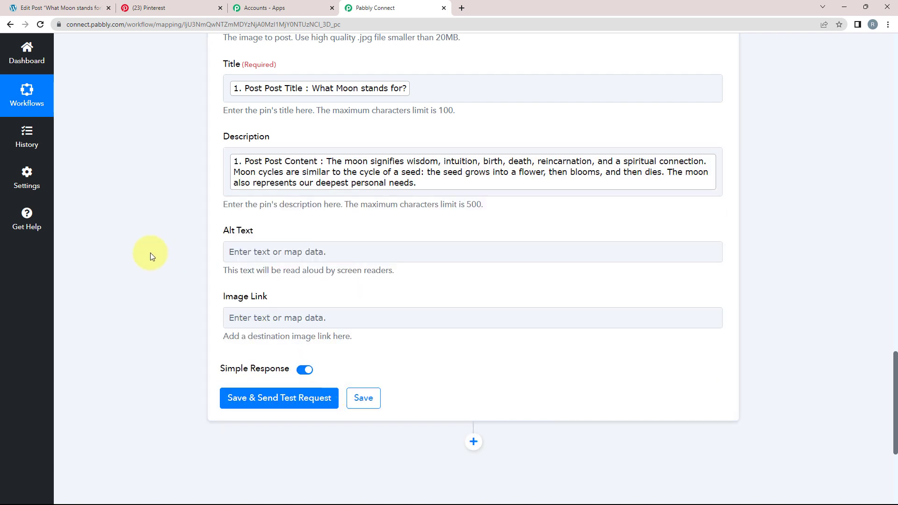
- Check the existing pins in New Board on Pinterest, return to Pabbly Connect and save and send the Create Pin test request
{"action": "scroll", "coordinate": [202, 158], "scroll_direction": "down", "scroll_amount": 1}
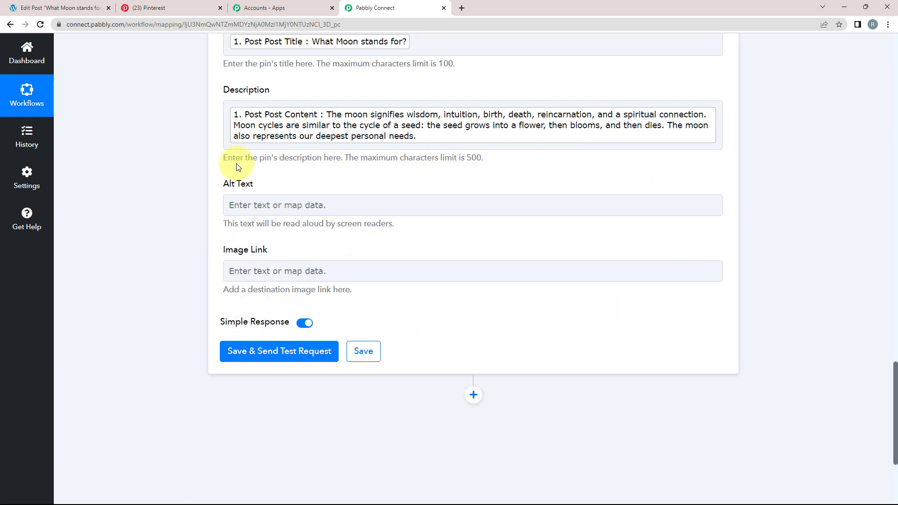
{"action": "left_click", "coordinate": [366, 186]}
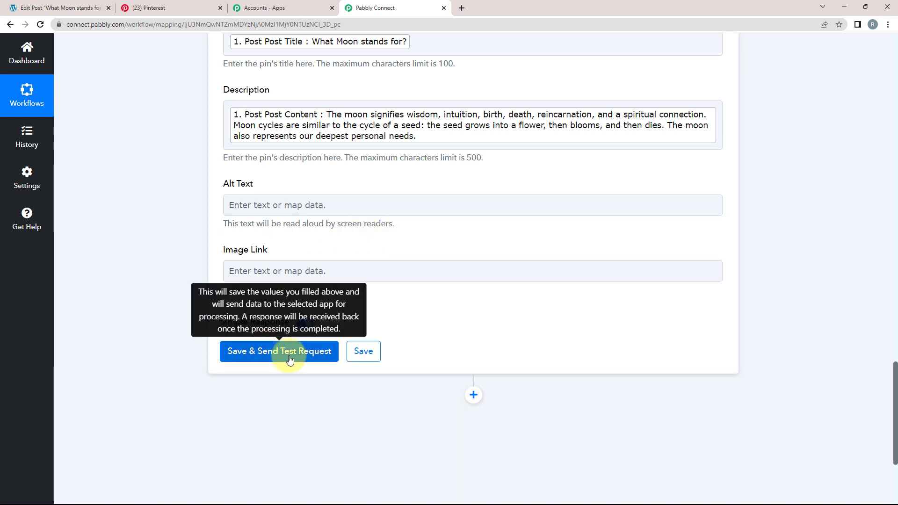
{"action": "left_click", "coordinate": [163, 10]}
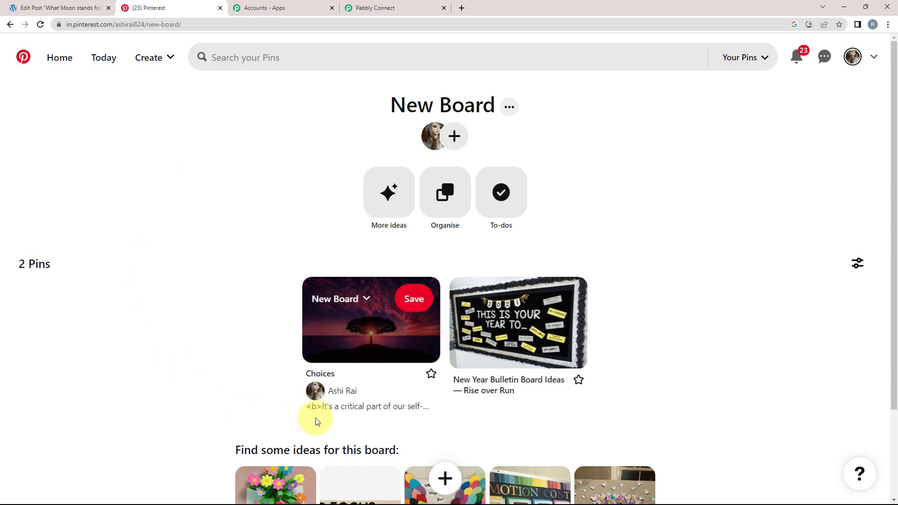
{"action": "left_click", "coordinate": [360, 7]}
{"action": "left_click", "coordinate": [232, 353]}
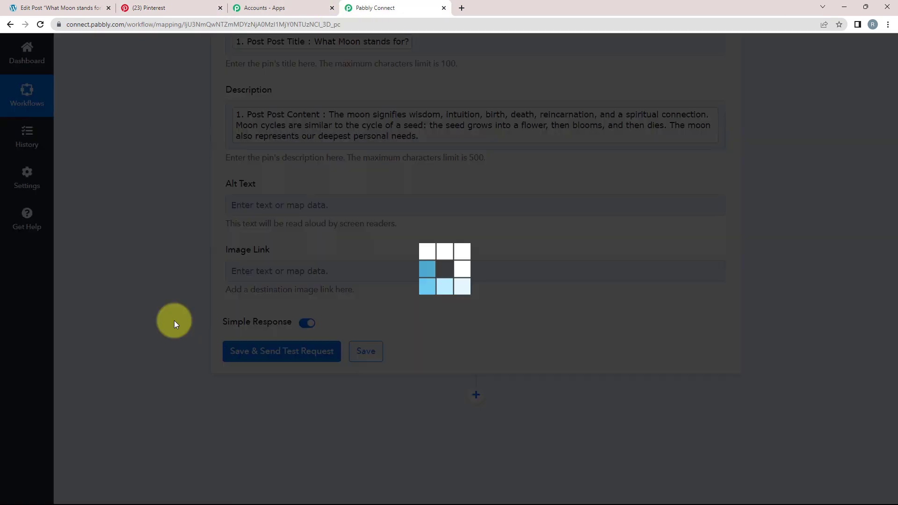
- Examine the response received from the Pinterest test request, including the pin's title
{"action": "scroll", "coordinate": [140, 283], "scroll_direction": "down", "scroll_amount": 1}
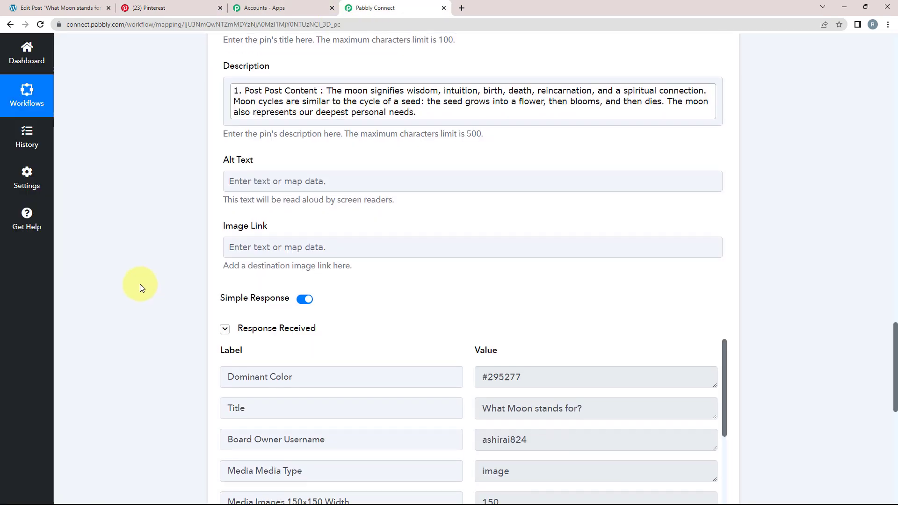
{"action": "scroll", "coordinate": [248, 352], "scroll_direction": "down", "scroll_amount": 2}
{"action": "scroll", "coordinate": [261, 357], "scroll_direction": "up", "scroll_amount": 3}
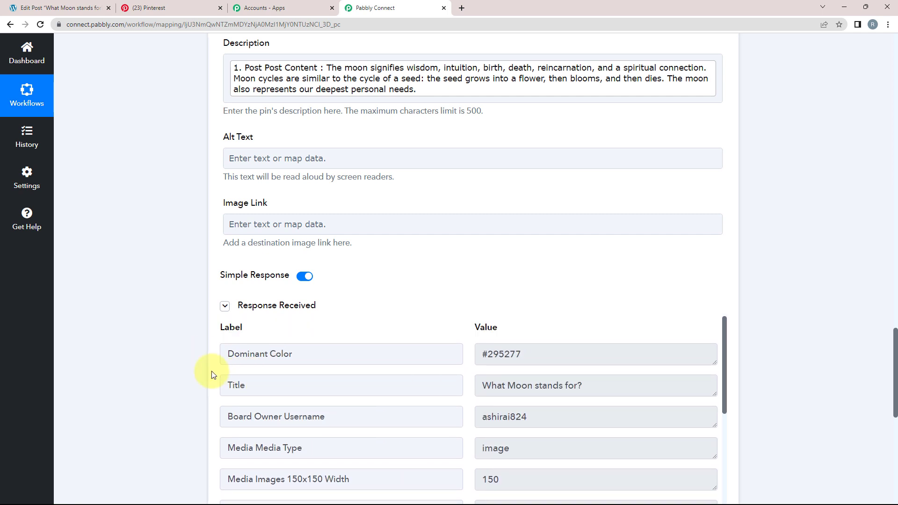
{"action": "left_click_drag", "start_coordinate": [601, 384], "coordinate": [226, 387]}
{"action": "scroll", "coordinate": [206, 398], "scroll_direction": "down", "scroll_amount": 4}
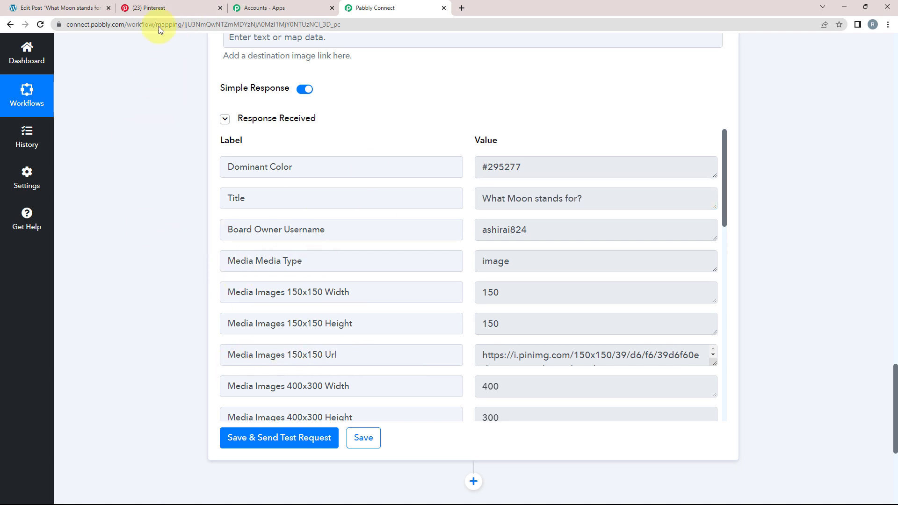
- Switch to Pinterest, reload New Board and open the "What Moon stands for?" pin to check its image, title and description
{"action": "left_click", "coordinate": [170, 8]}
{"action": "left_click", "coordinate": [40, 24]}
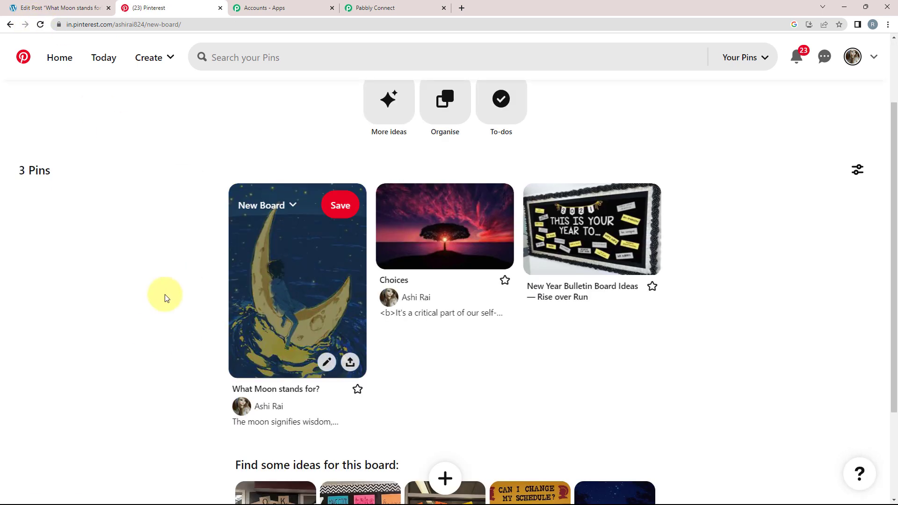
{"action": "left_click", "coordinate": [314, 269]}
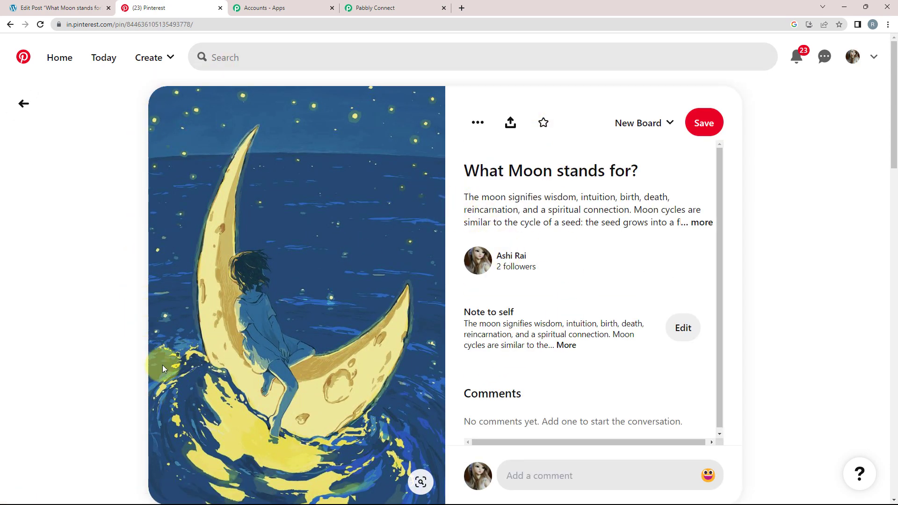
{"action": "left_click_drag", "start_coordinate": [468, 196], "coordinate": [680, 222]}
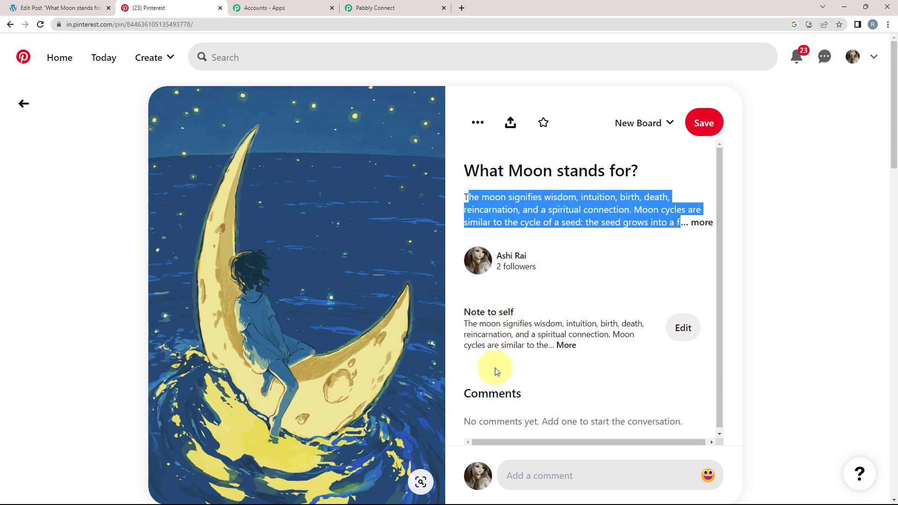
{"action": "left_click", "coordinate": [580, 285]}
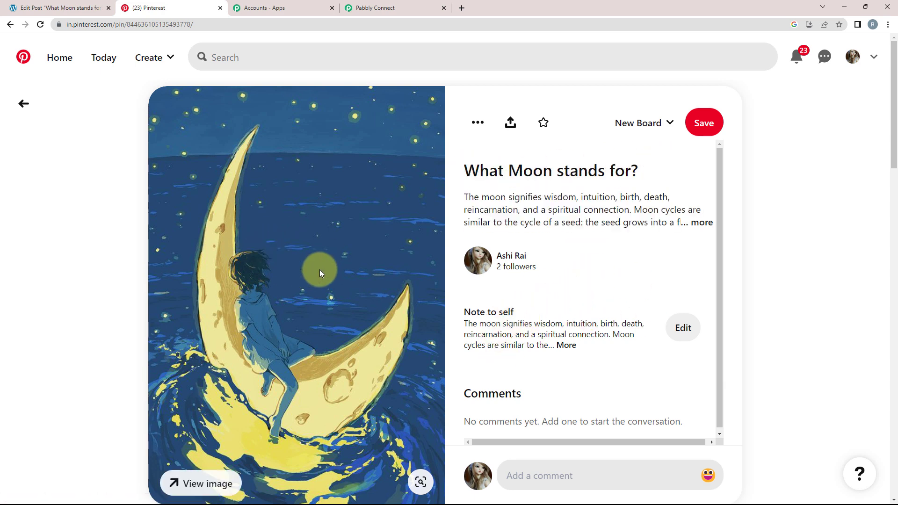
{"action": "scroll", "coordinate": [321, 266], "scroll_direction": "down", "scroll_amount": 2}
{"action": "scroll", "coordinate": [321, 266], "scroll_direction": "up", "scroll_amount": 2}
- Return to Pabbly Connect and collapse the expanded WordPress trigger and Pinterest action to show the workflow overview
{"action": "left_click", "coordinate": [356, 8]}
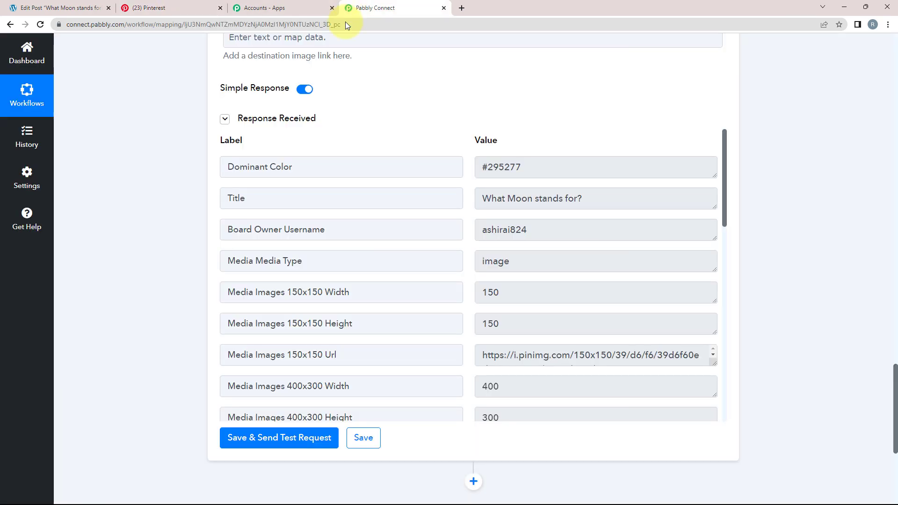
{"action": "scroll", "coordinate": [185, 328], "scroll_direction": "up", "scroll_amount": 4}
{"action": "scroll", "coordinate": [186, 327], "scroll_direction": "up", "scroll_amount": 8}
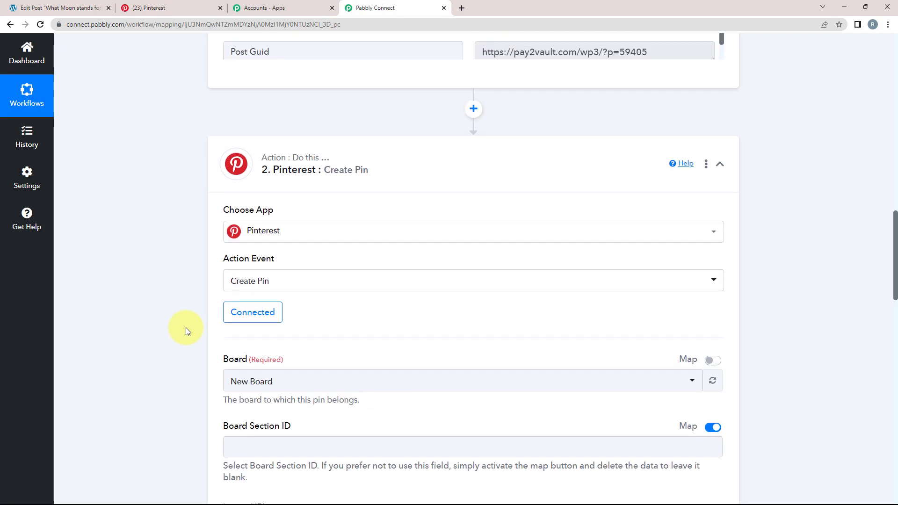
{"action": "scroll", "coordinate": [137, 293], "scroll_direction": "up", "scroll_amount": 15}
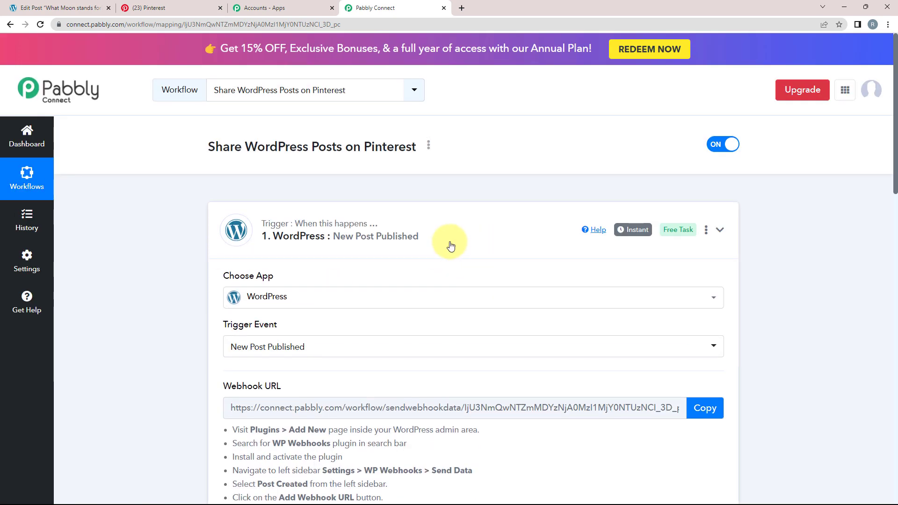
{"action": "left_click", "coordinate": [451, 246]}
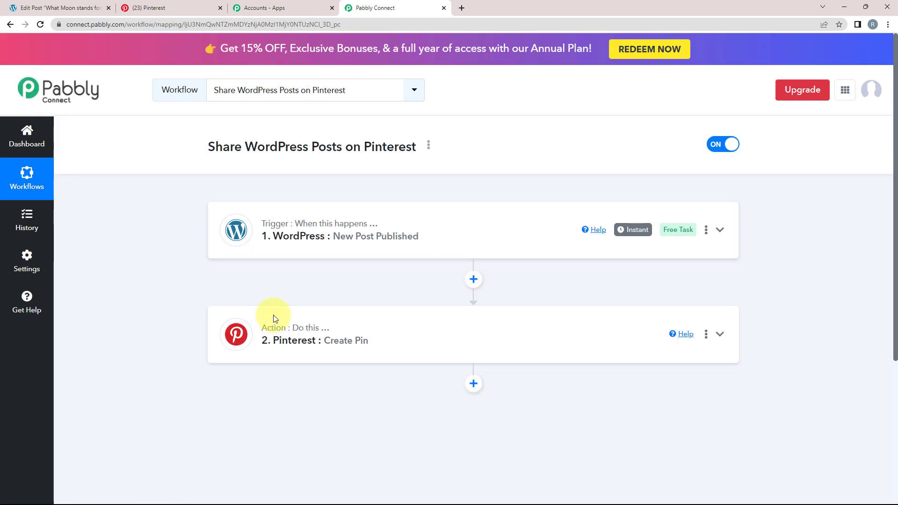